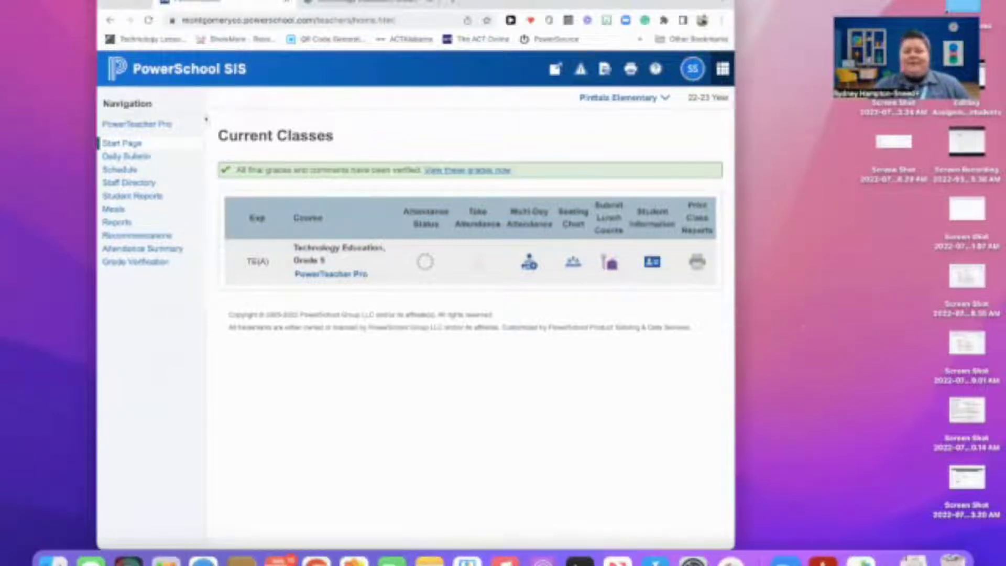
Open the Technology Education, Grade 5 class in PowerTeacher Pro and show its assignments for the Q1 reporting term.
left_click_drag(735, 330, 841, 333)
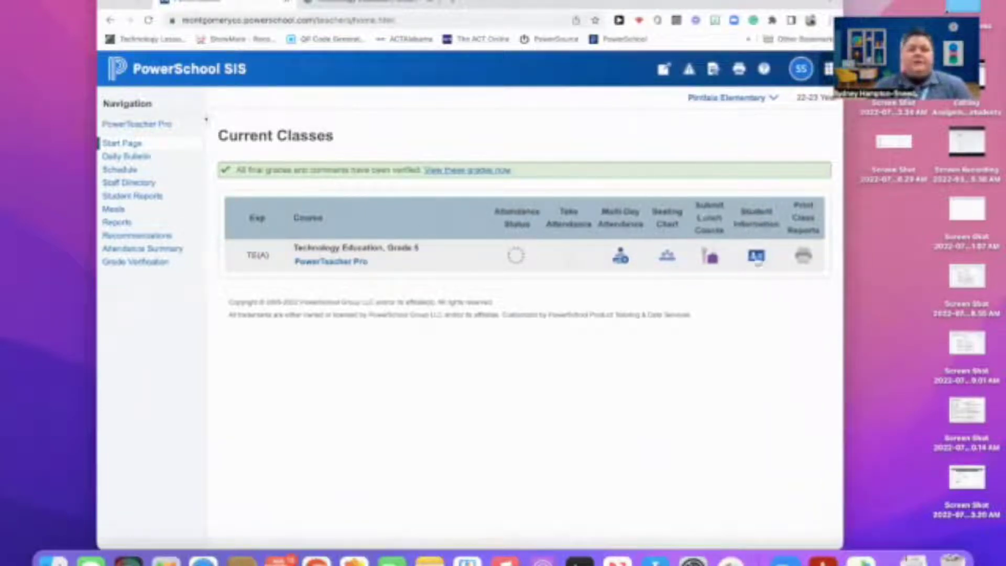
left_click(335, 265)
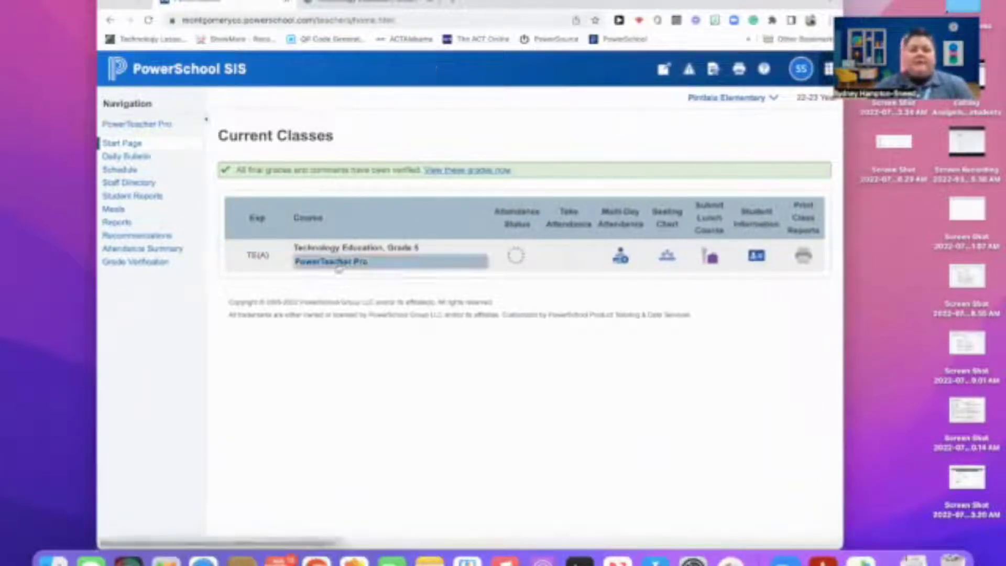
left_click(336, 265)
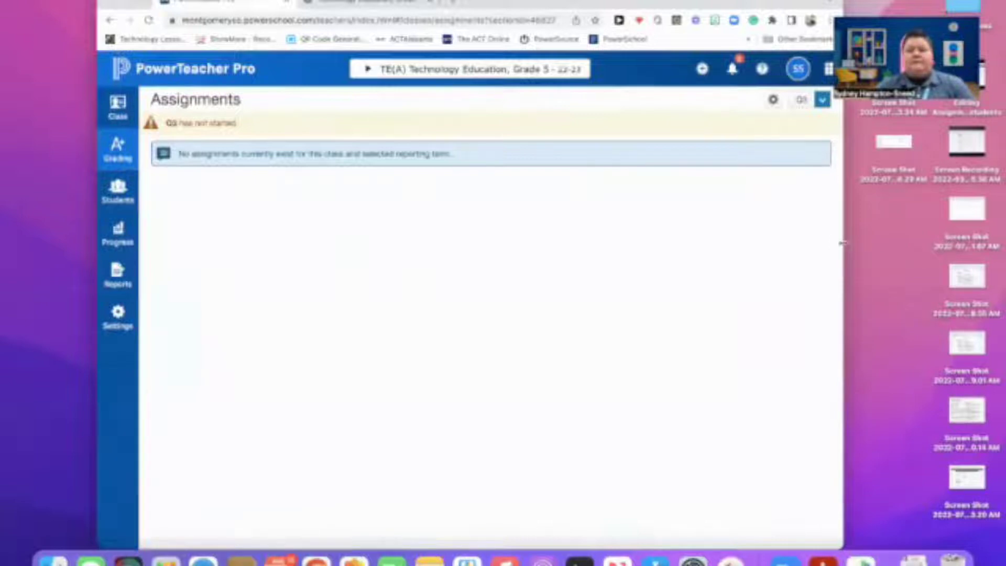
left_click_drag(841, 243, 917, 250)
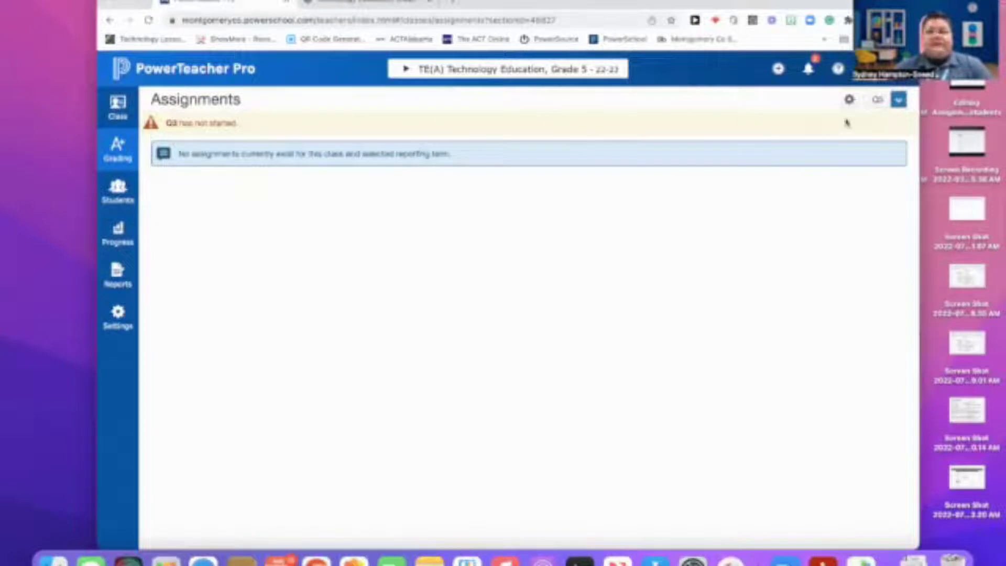
left_click(899, 99)
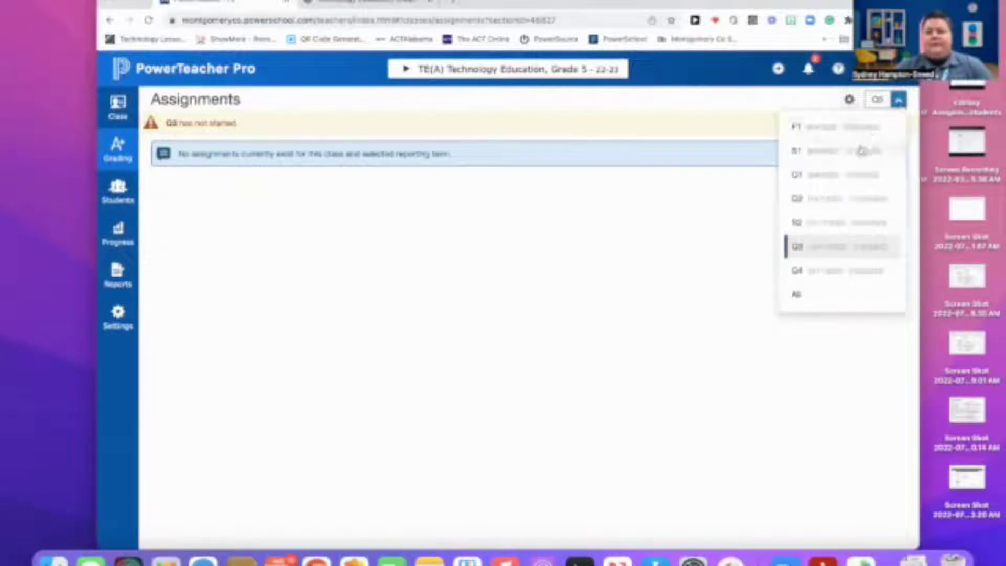
left_click(849, 184)
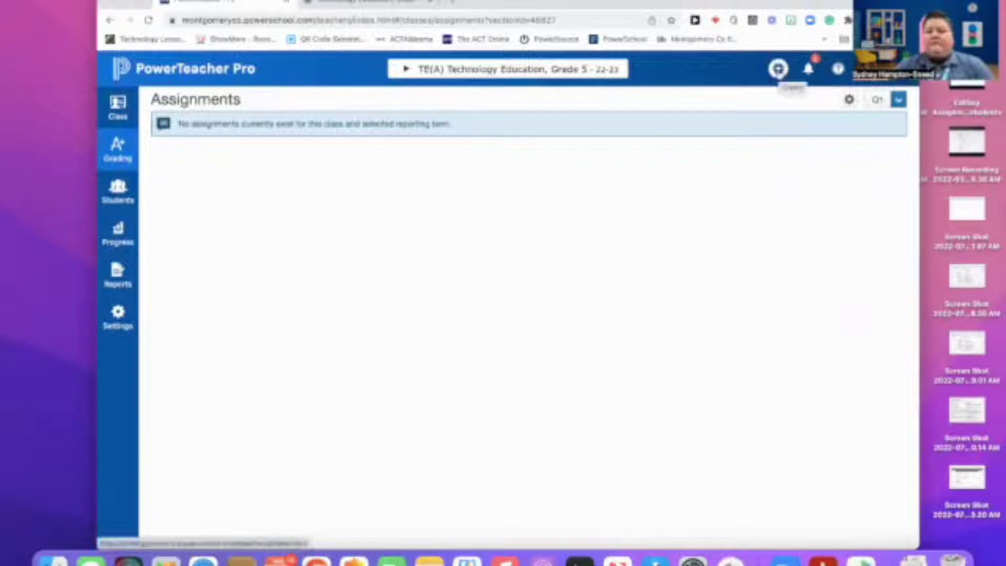
Create a new assignment named "Practice 1" and assign it to the Minor category.
left_click(779, 70)
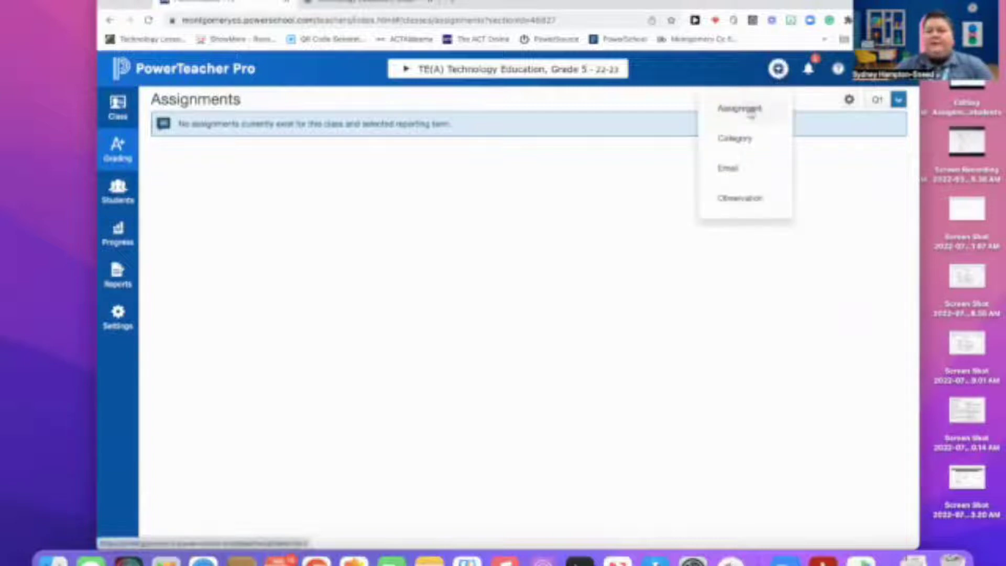
left_click(750, 111)
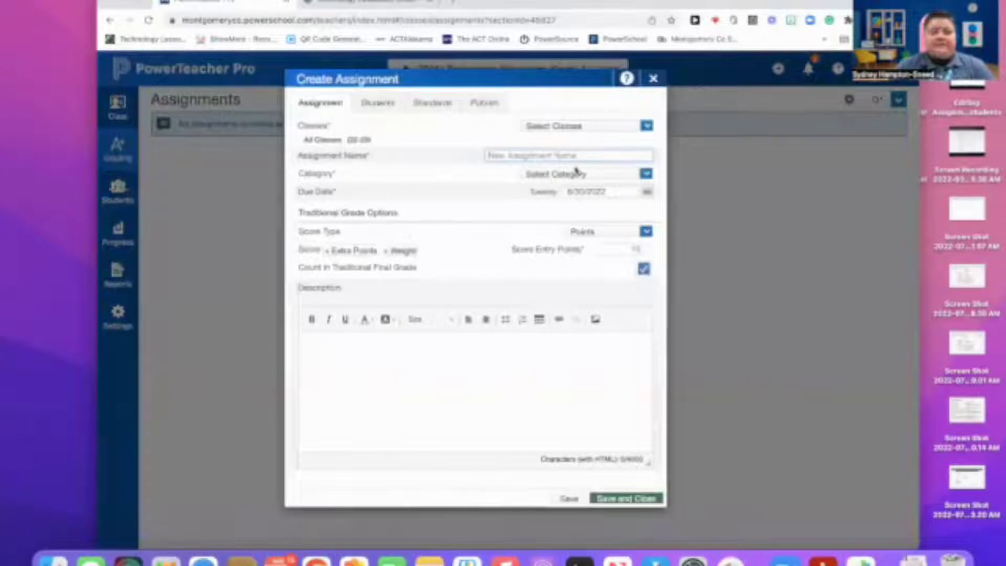
type("t")
key("BackSpace")
type("P")
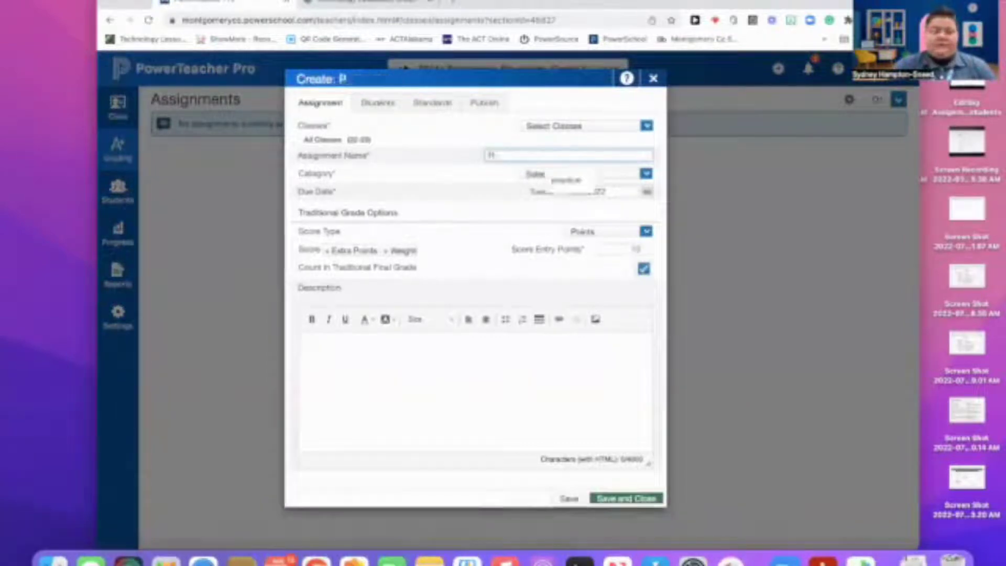
type("ractice 1")
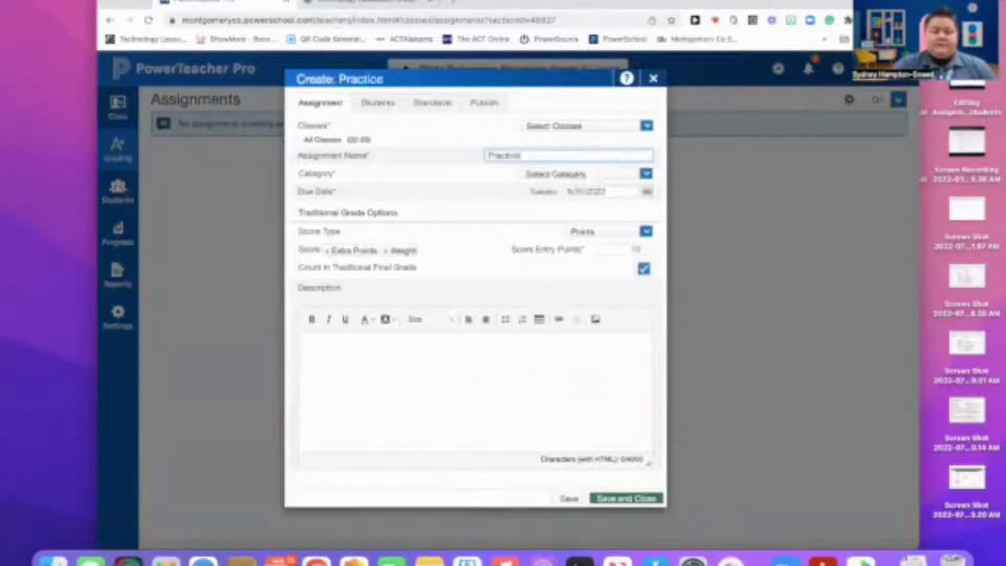
left_click(647, 174)
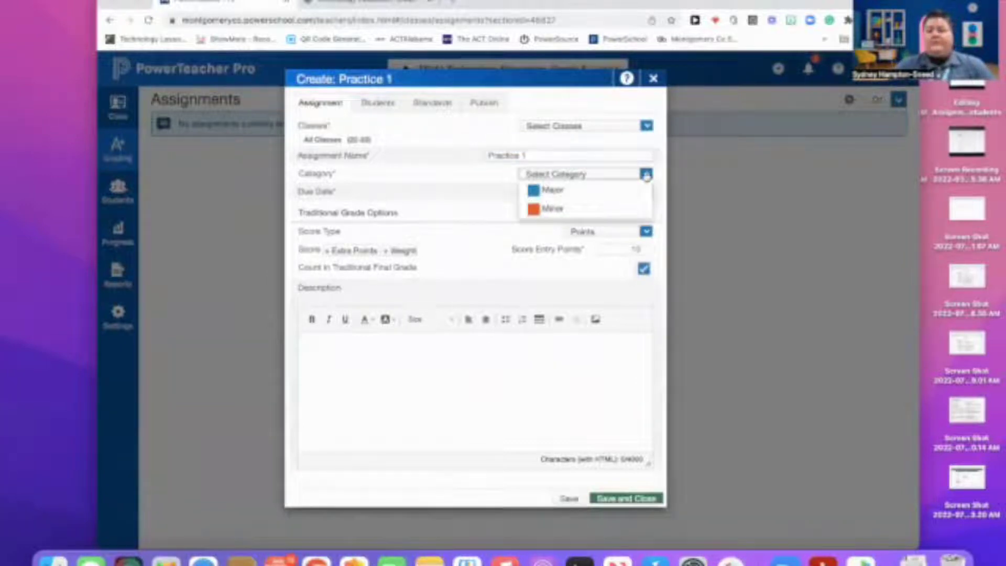
left_click(611, 211)
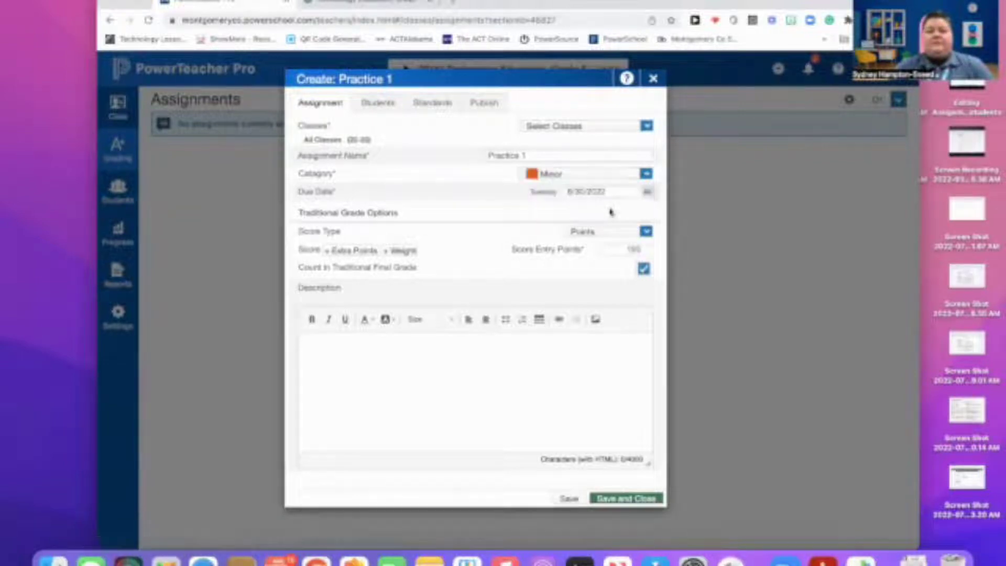
Check which classes are selected for the Practice 1 assignment.
left_click(647, 127)
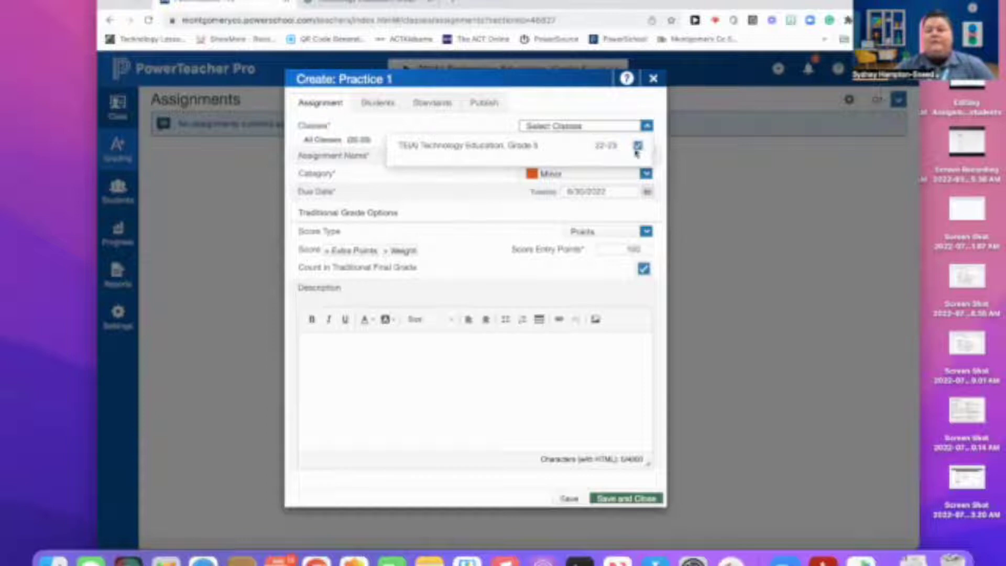
left_click(518, 276)
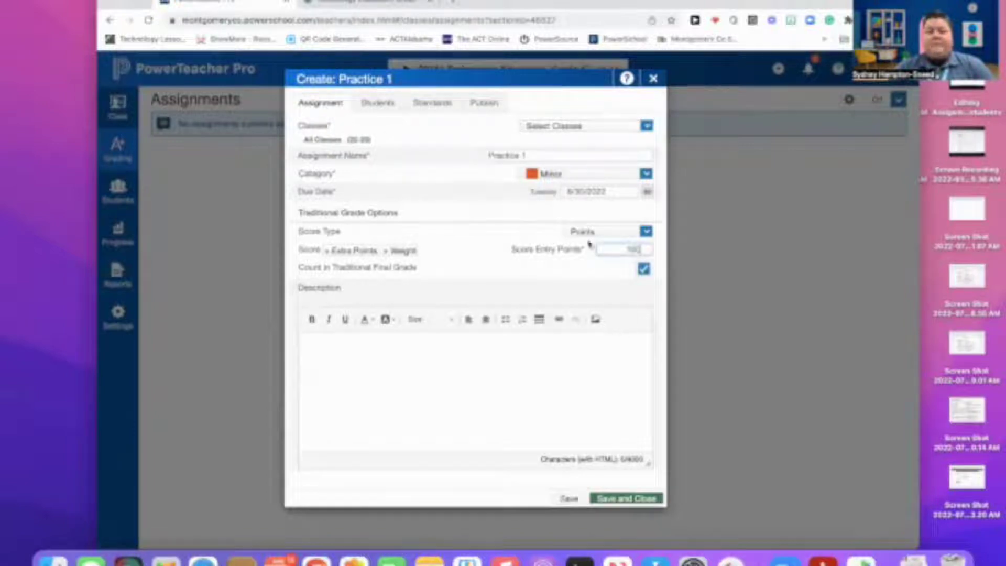
left_click(646, 126)
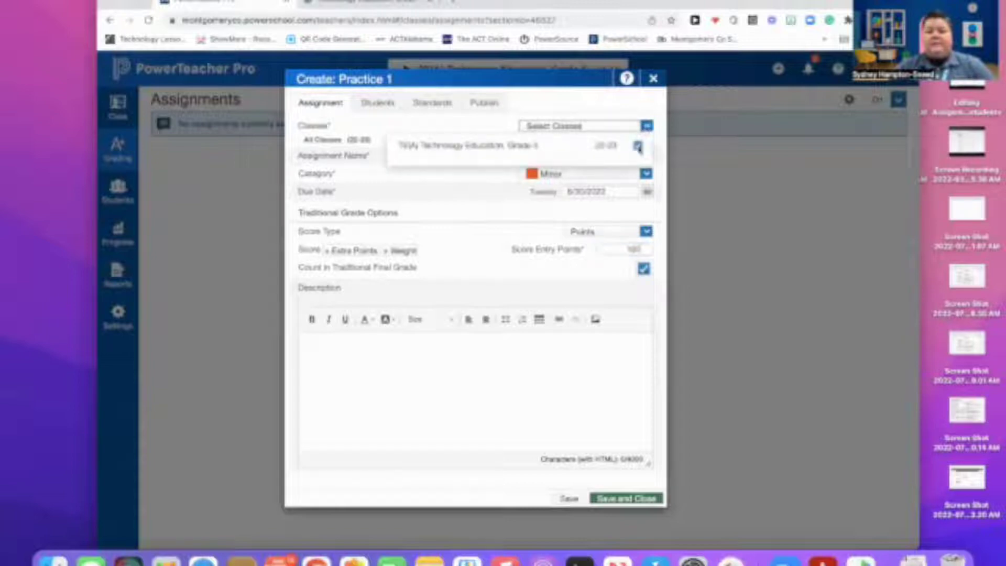
left_click(508, 245)
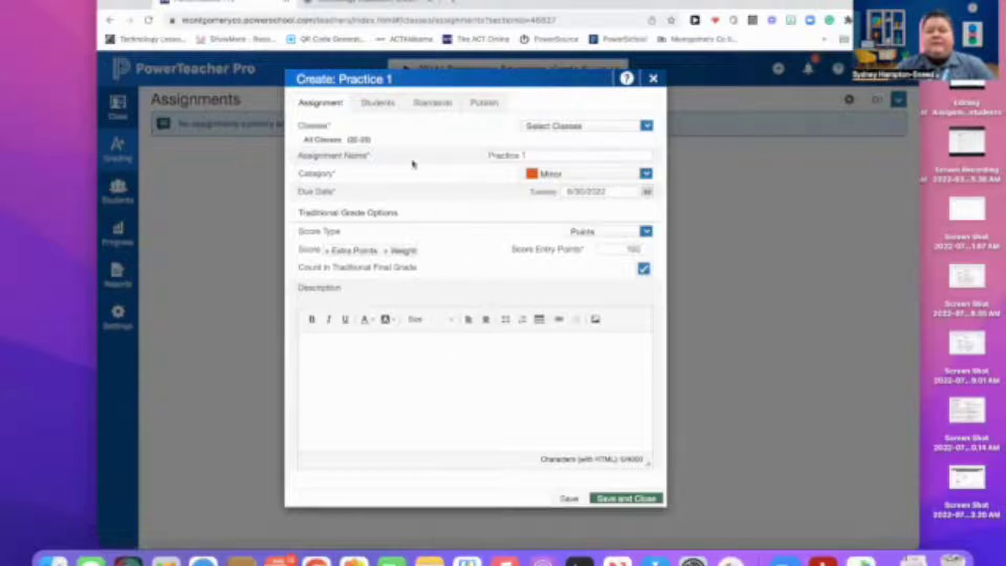
Show all students for the assignment and exclude the second student in the list.
left_click(379, 103)
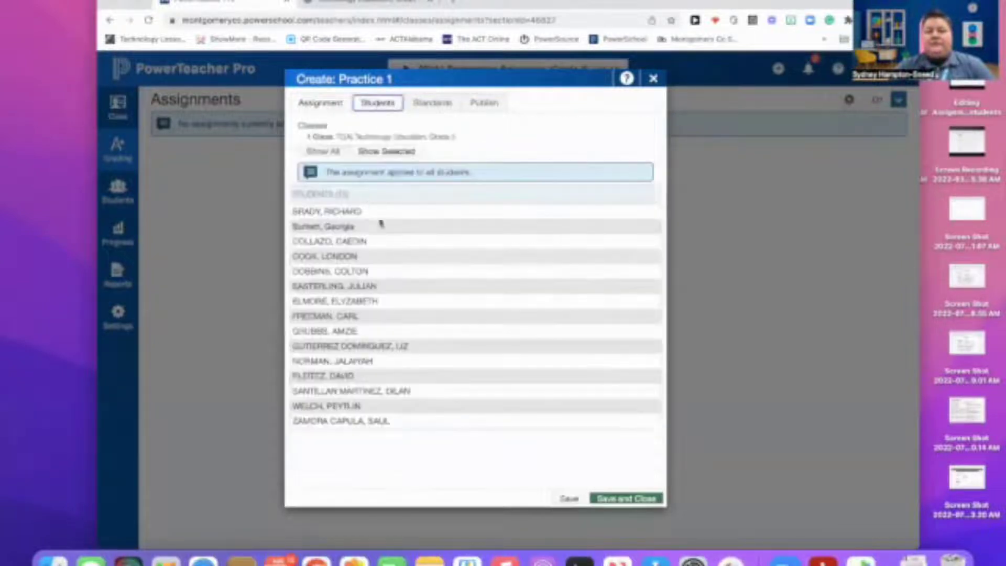
left_click(323, 151)
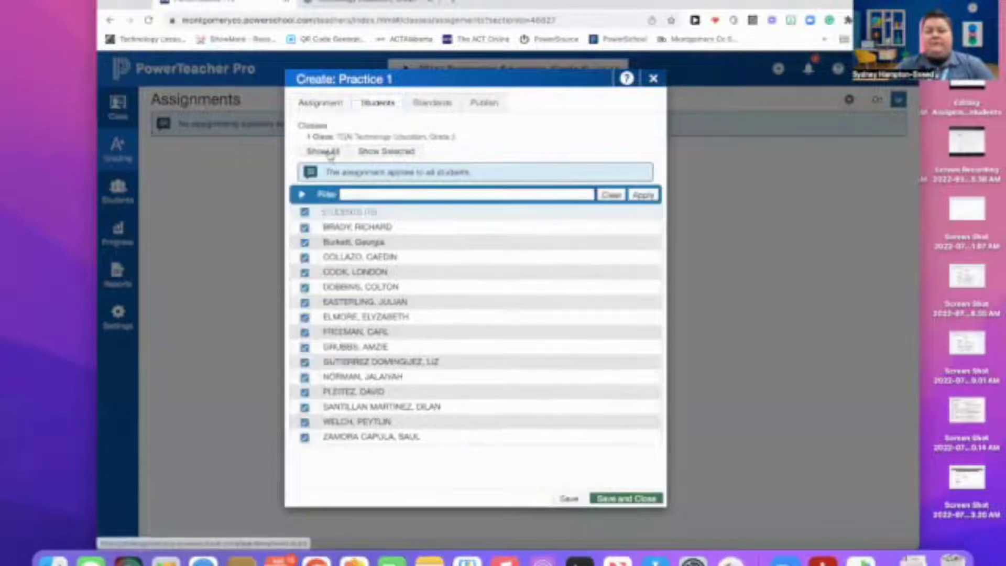
left_click(305, 243)
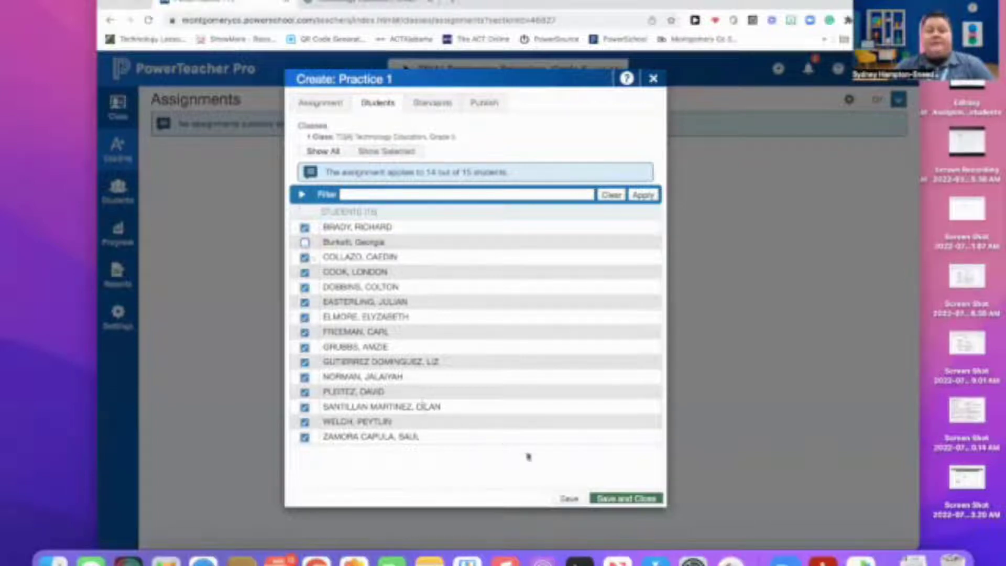
Add standard DL18.5.R1 on personal safe use of digital devices to the assignment from the standards list.
left_click(433, 103)
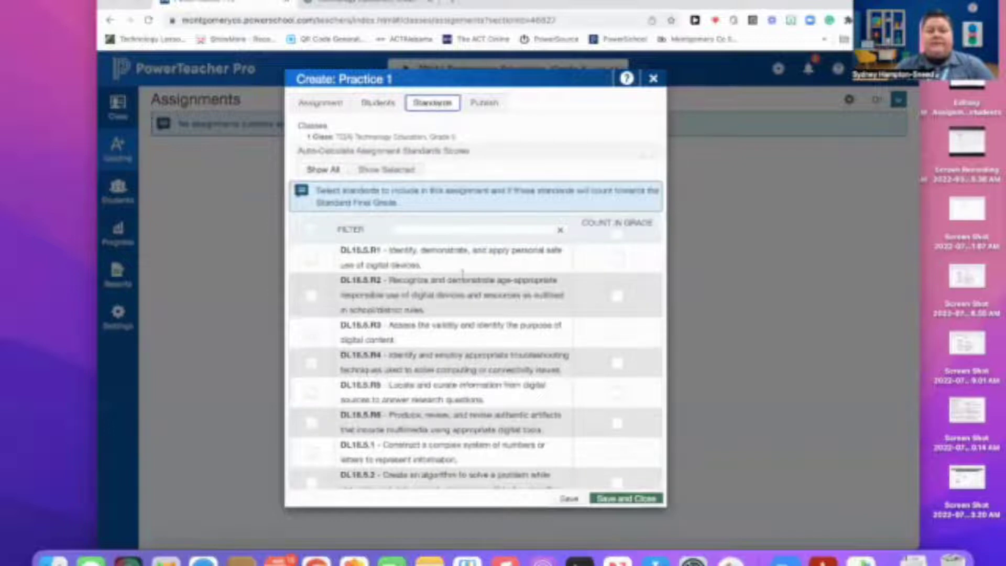
scroll(541, 258, "down", 5)
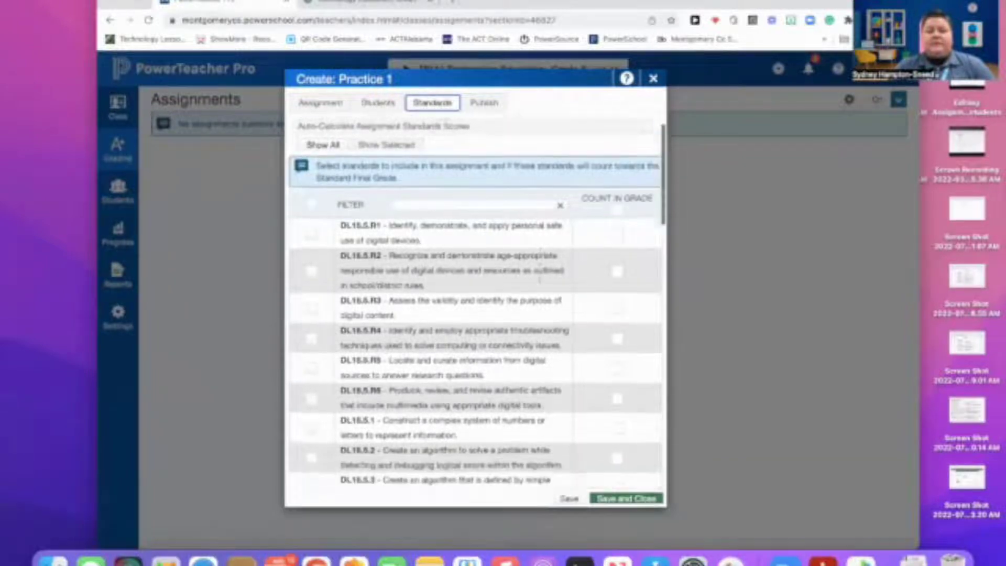
scroll(542, 281, "down", 4)
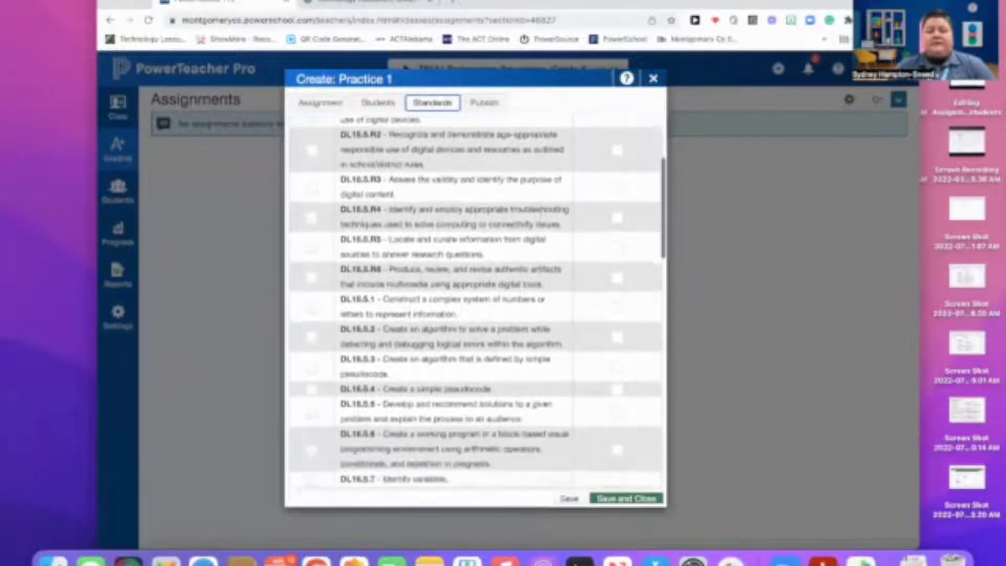
scroll(541, 282, "up", 7)
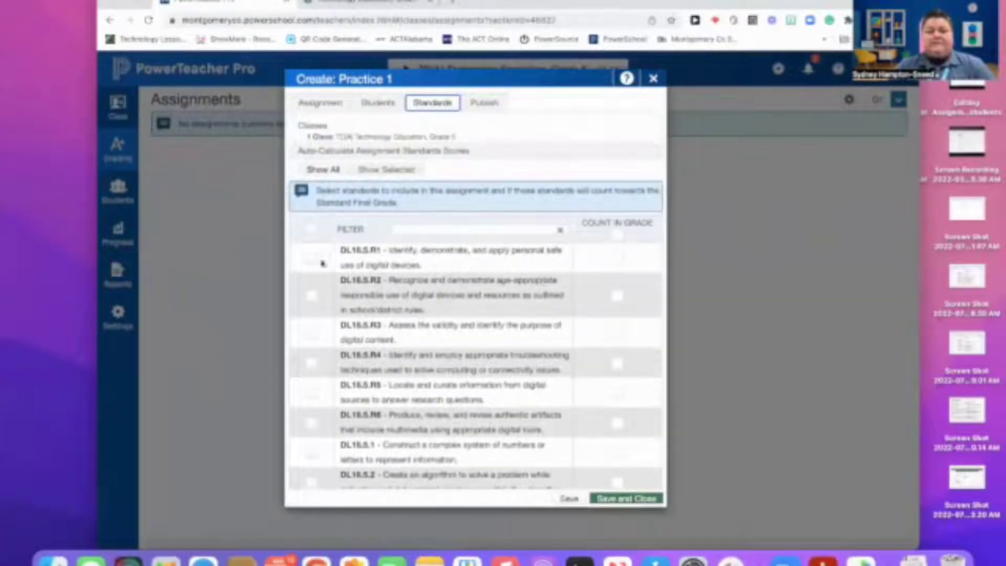
left_click(311, 259)
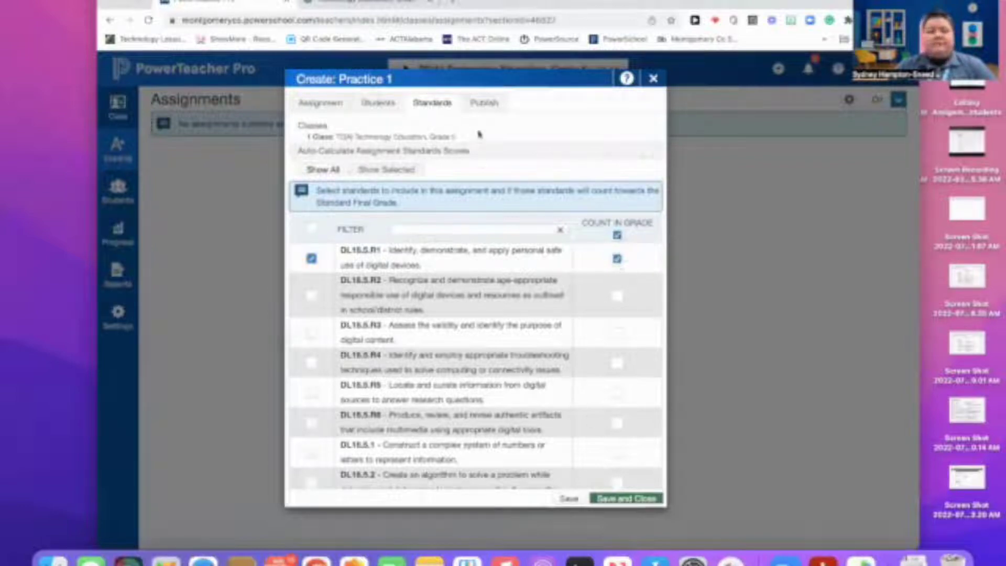
Set the assignment to never publish, save and close it, and dismiss the notification.
left_click(485, 103)
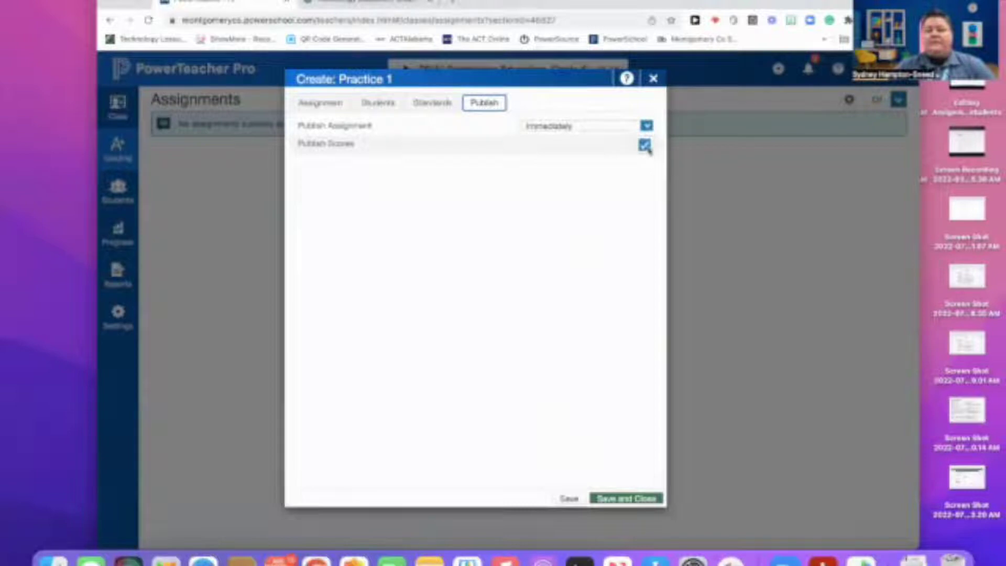
left_click(647, 127)
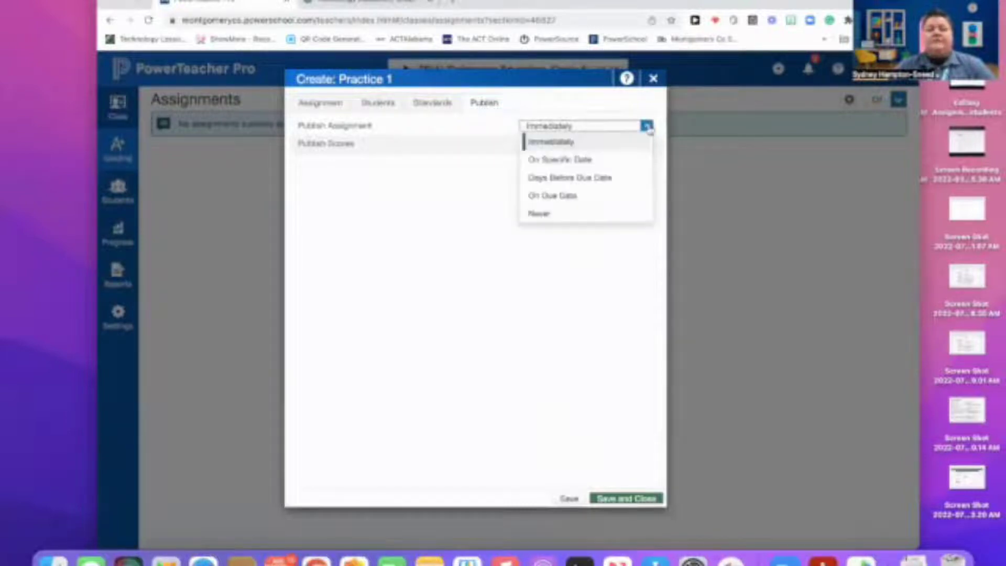
left_click(648, 128)
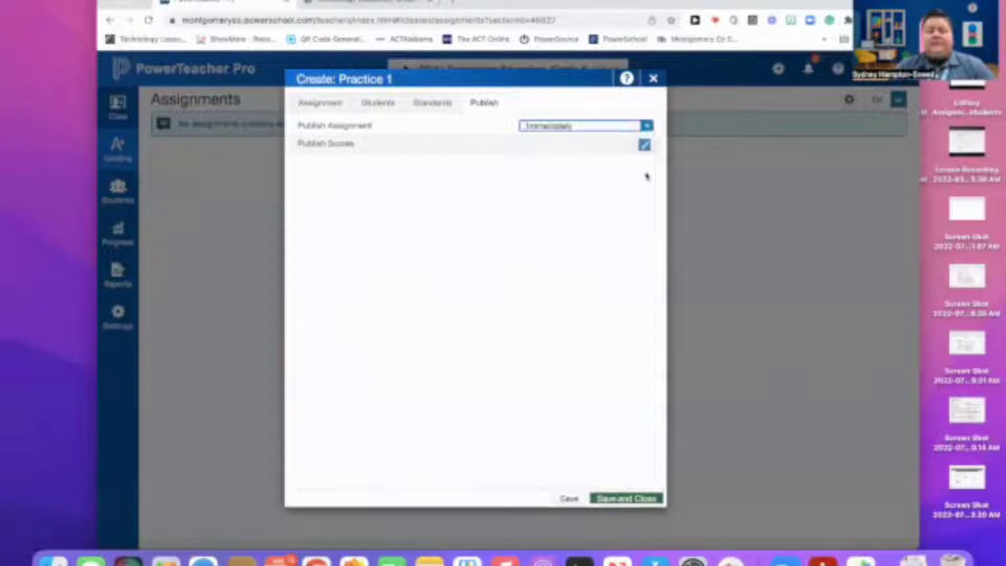
left_click(648, 127)
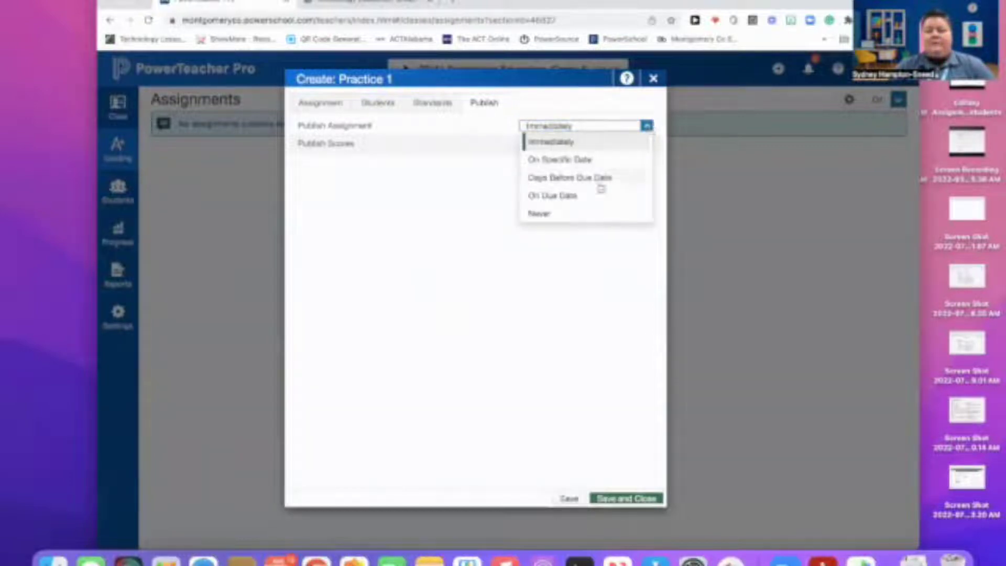
left_click(592, 214)
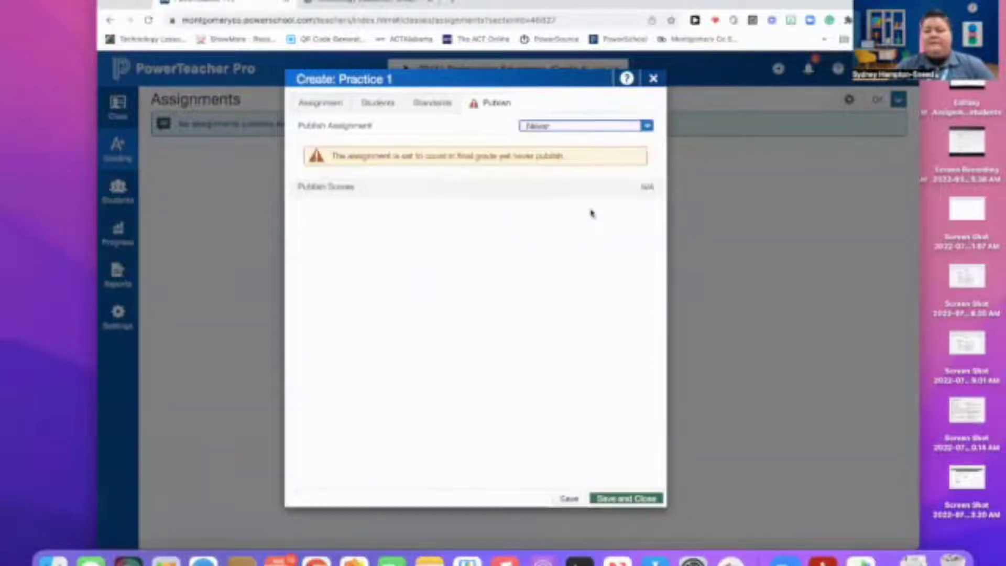
left_click(647, 127)
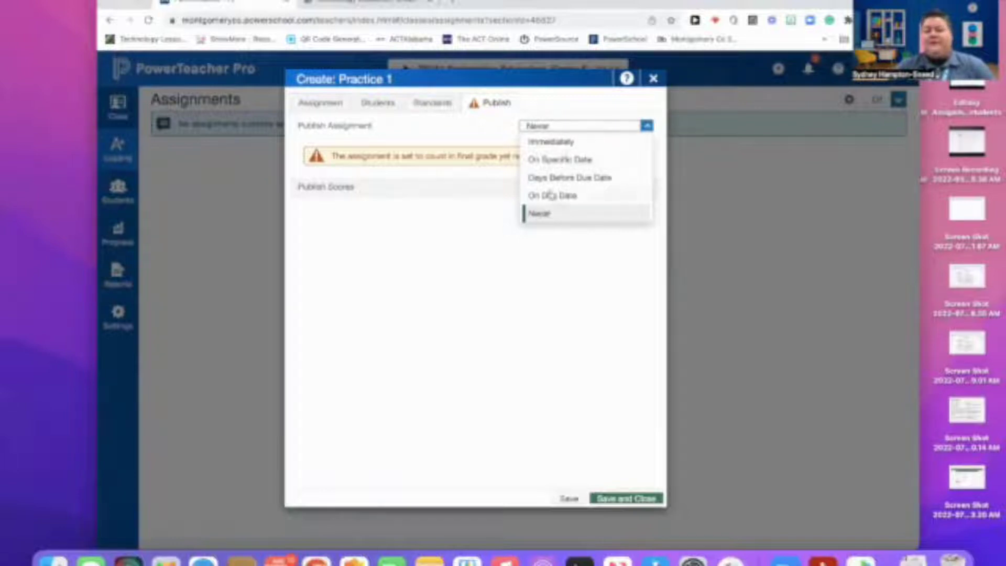
left_click(540, 215)
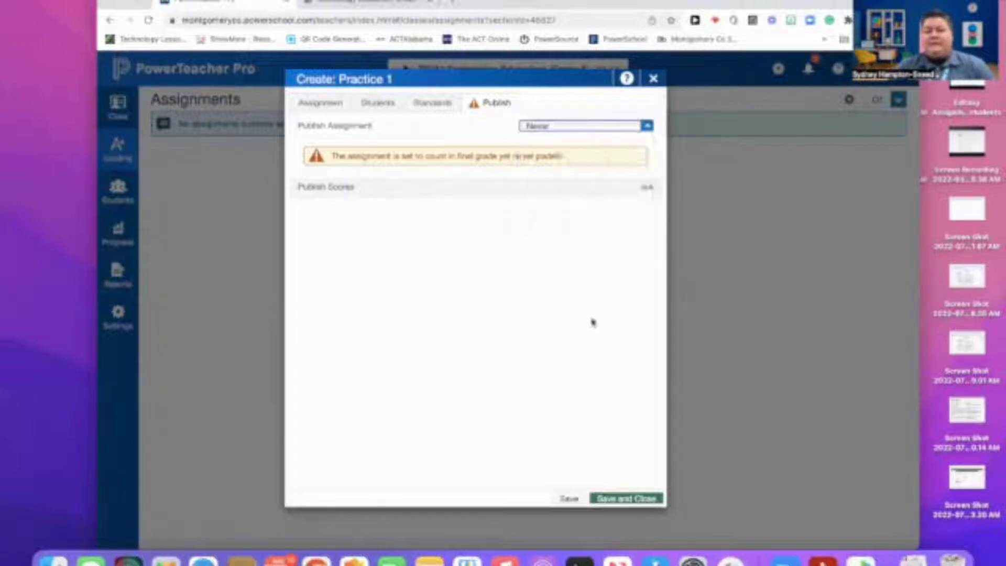
left_click(624, 500)
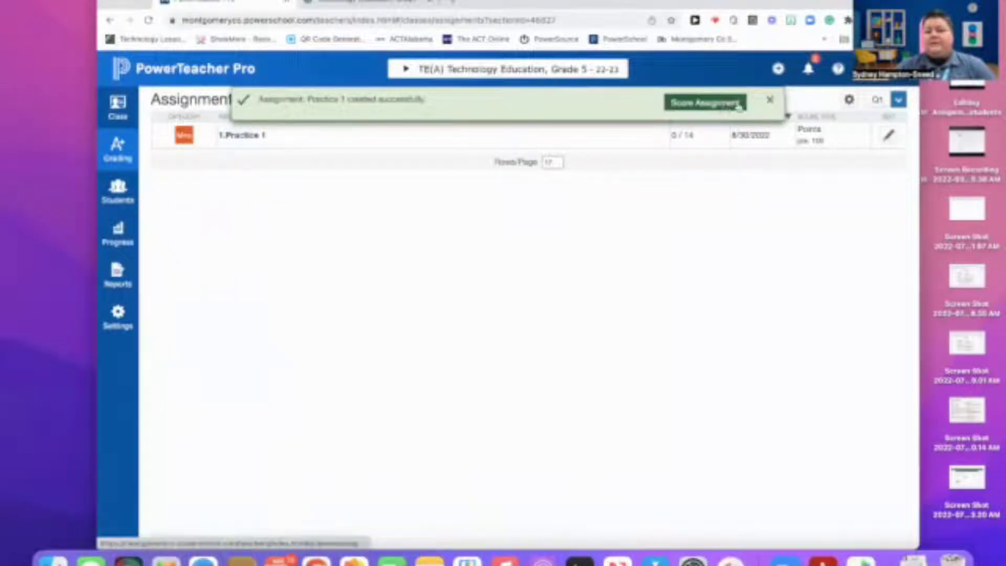
left_click(771, 101)
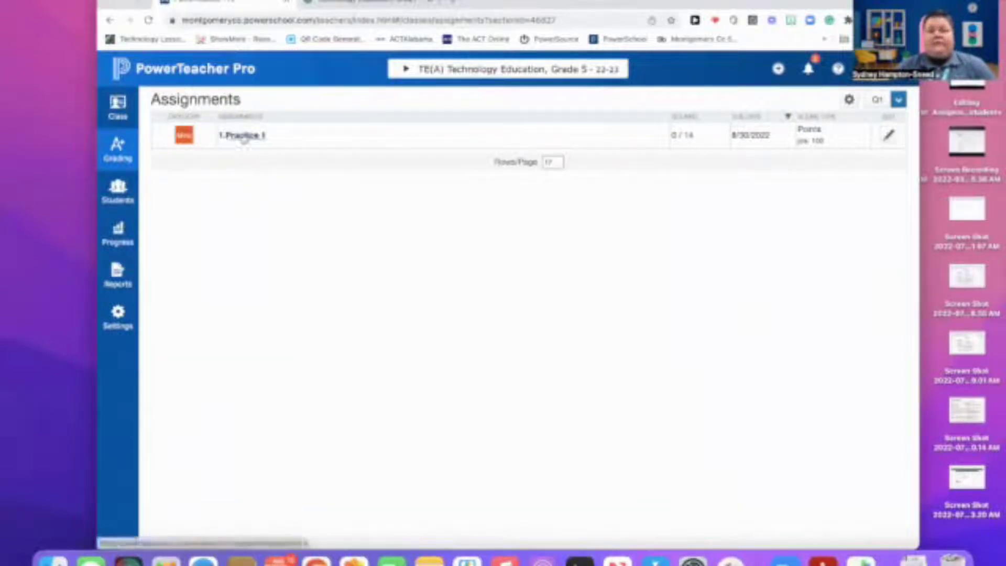
Open the Practice 1 assignment for scoring and give the first student a score of 100.
left_click(244, 136)
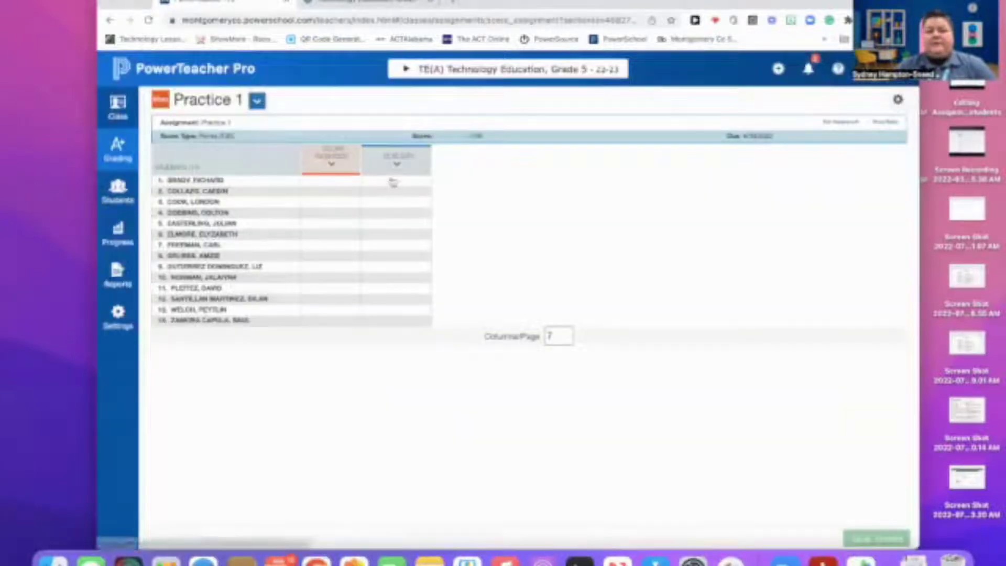
left_click(333, 183)
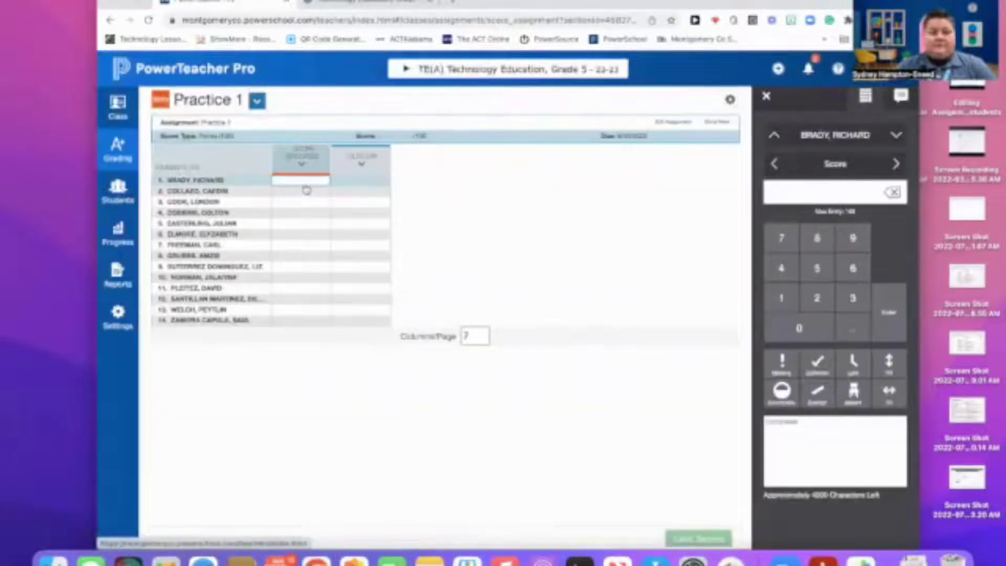
type("100")
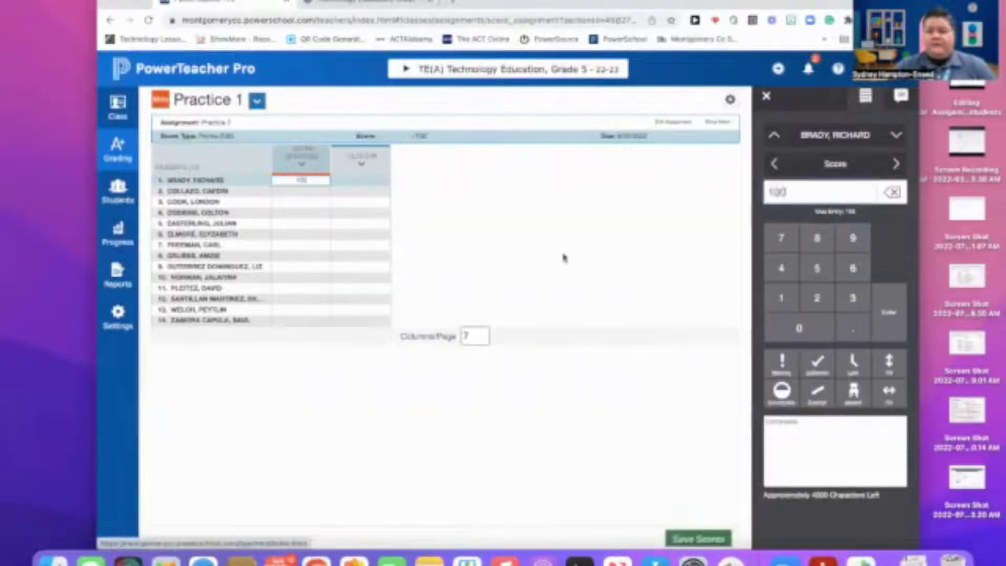
Give the second student a score of 90 and fill that score down to the remaining students.
left_click(283, 194)
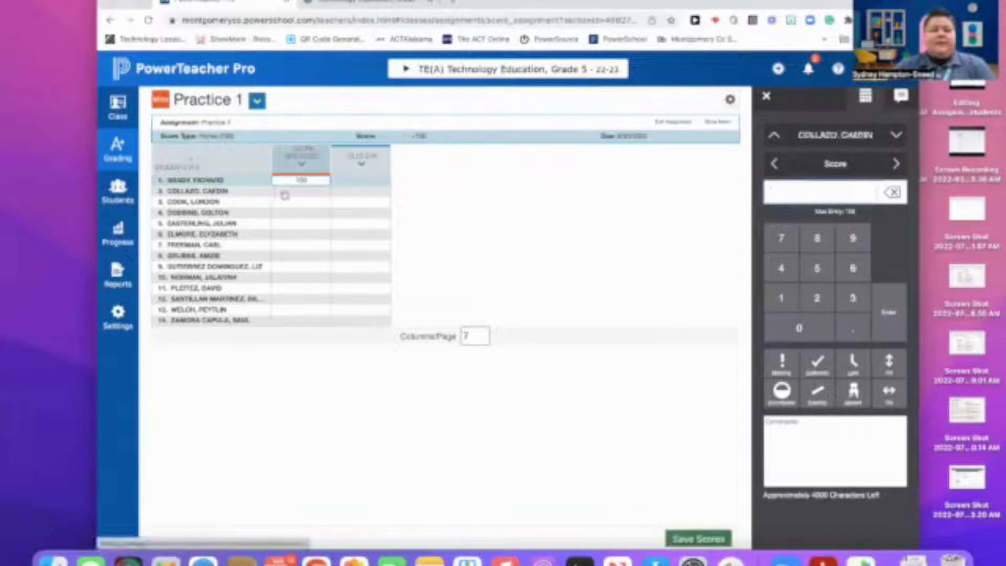
type("93")
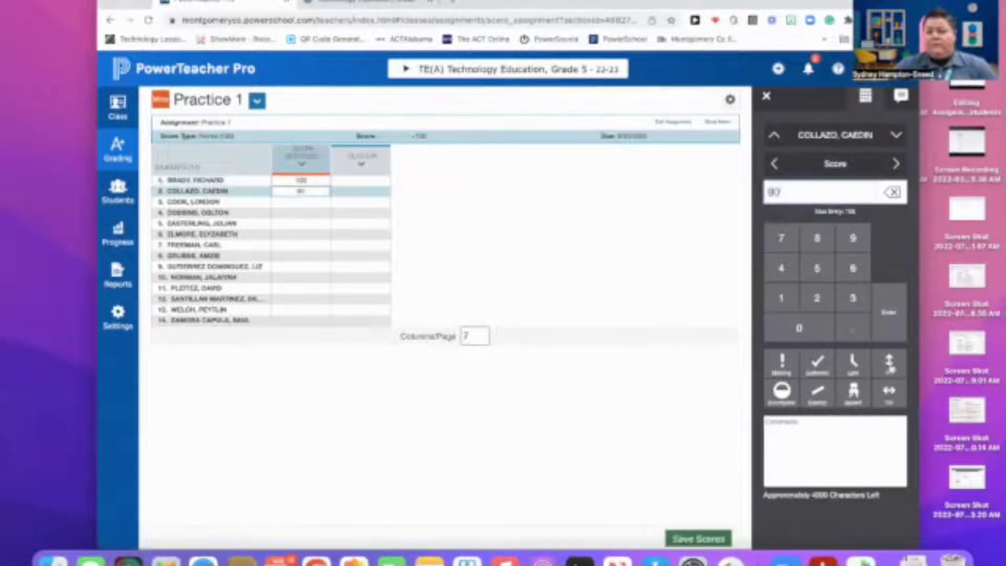
left_click(890, 368)
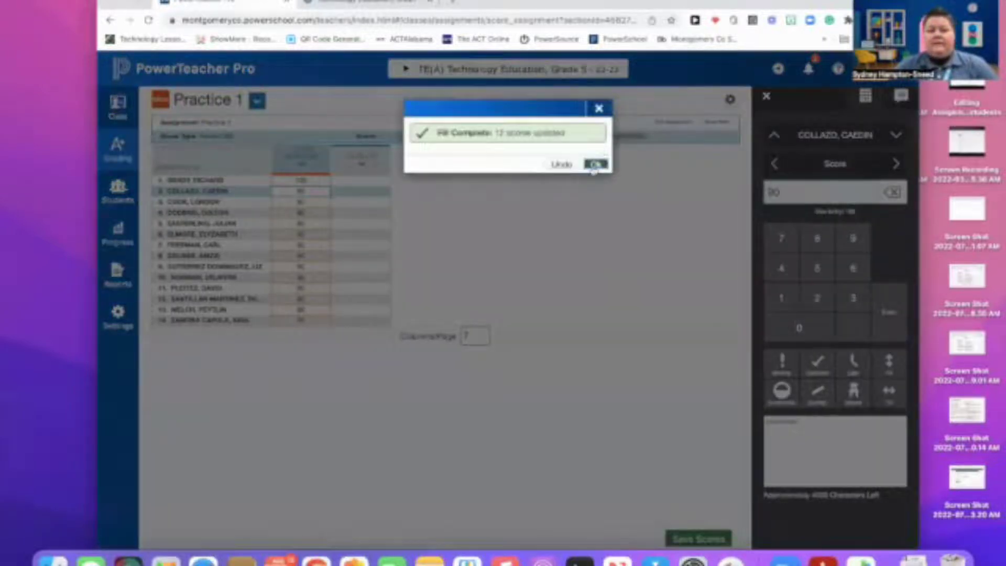
left_click(595, 165)
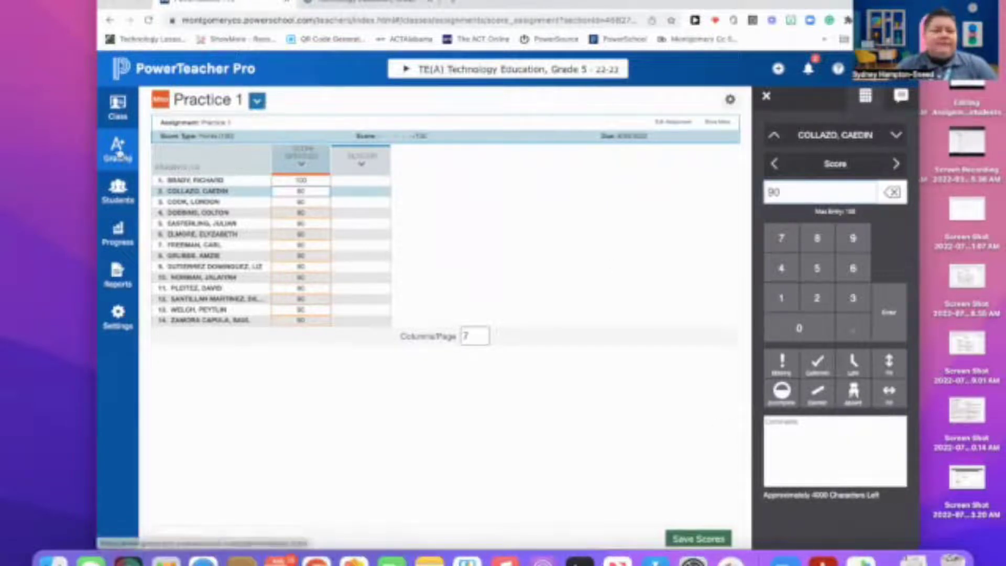
Go to the class Scoresheet, saving the entered Practice 1 scores on the way.
left_click(126, 157)
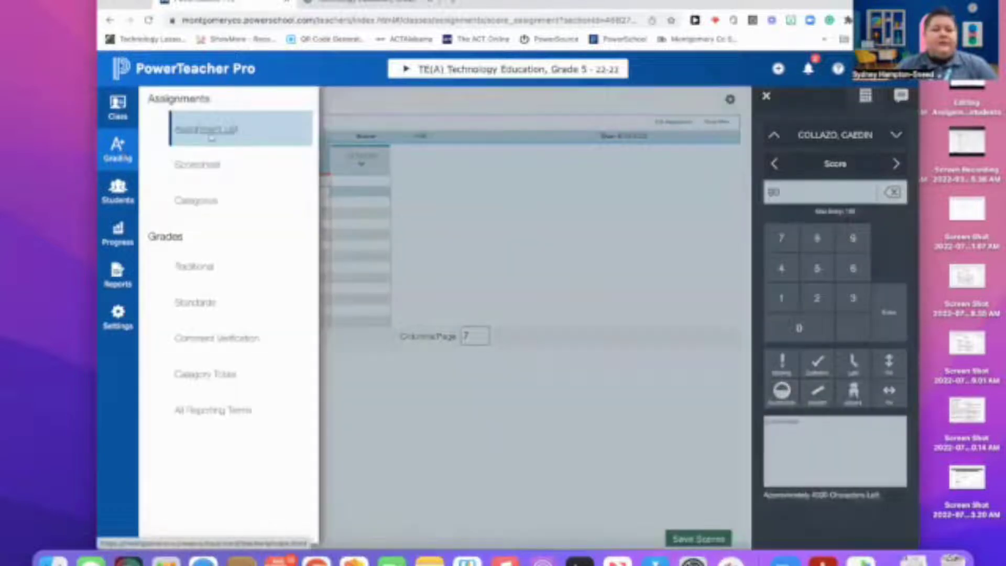
left_click(199, 165)
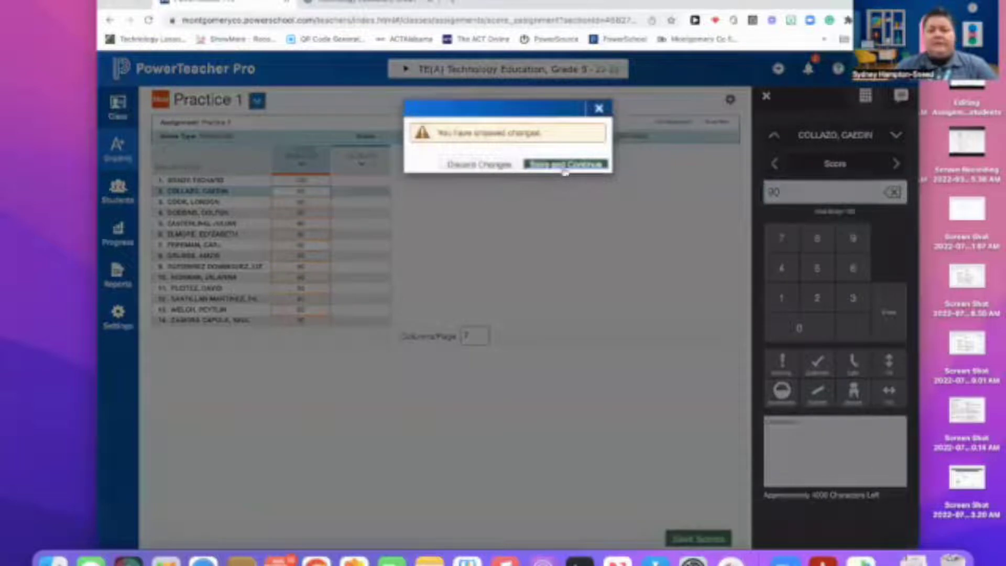
left_click(565, 164)
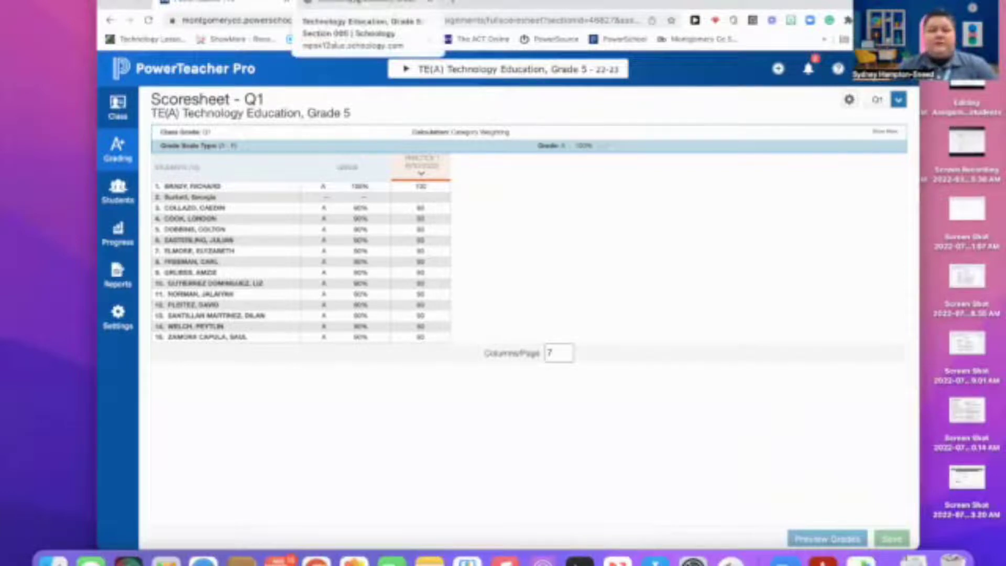
Switch to the Technology Education, Grade 5 course in Schoology, start a new assignment and check its category choices.
left_click(362, 3)
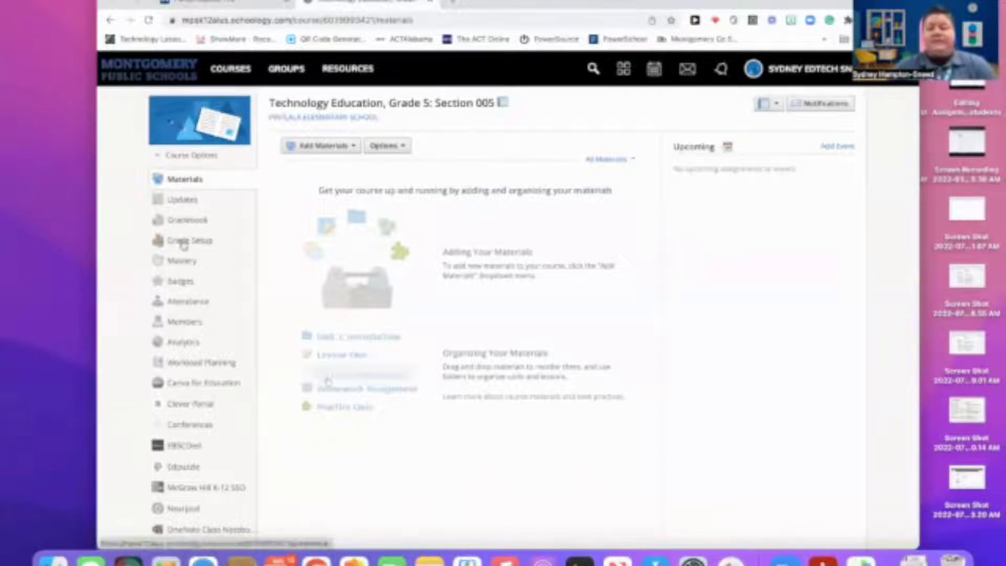
left_click(355, 147)
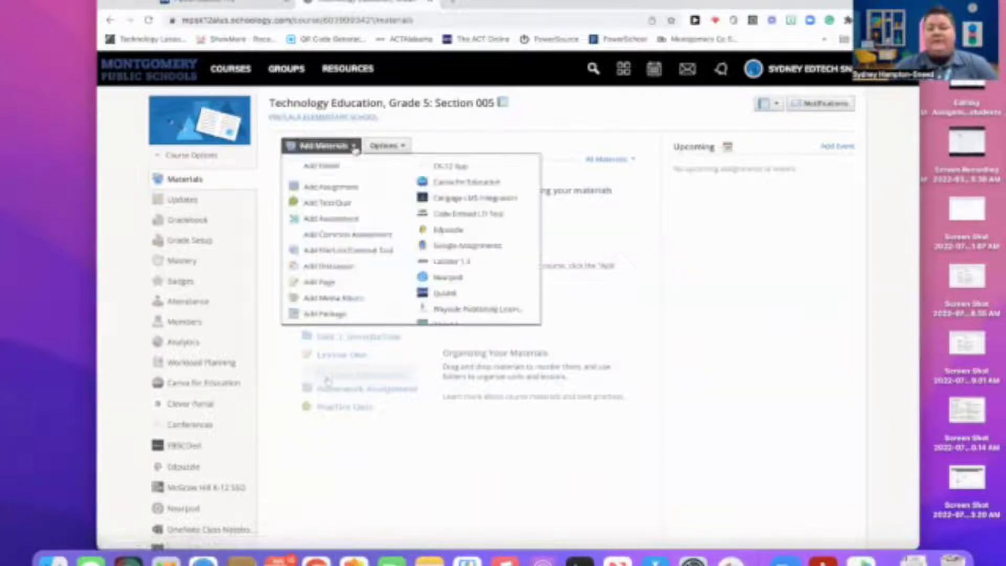
left_click(342, 189)
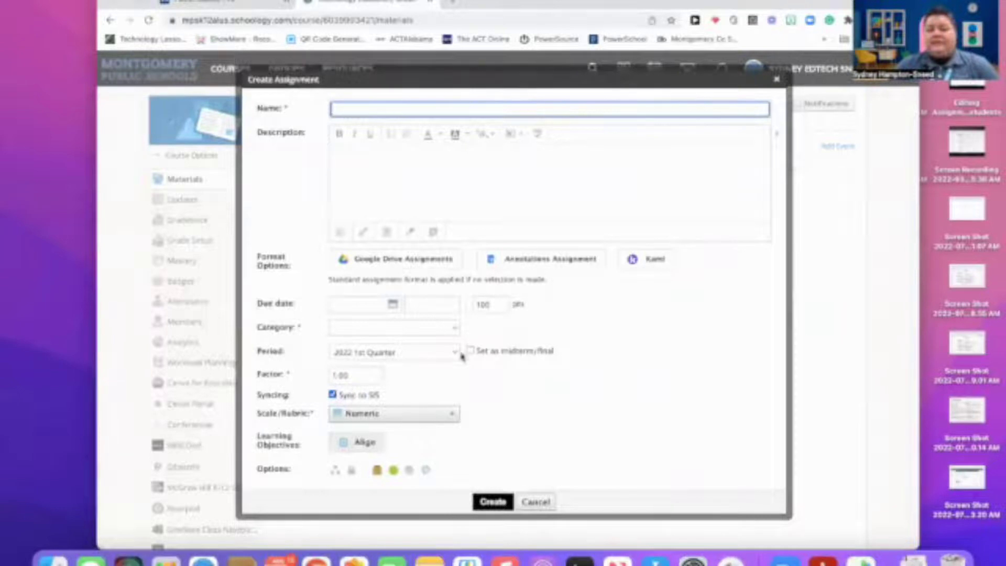
left_click(455, 329)
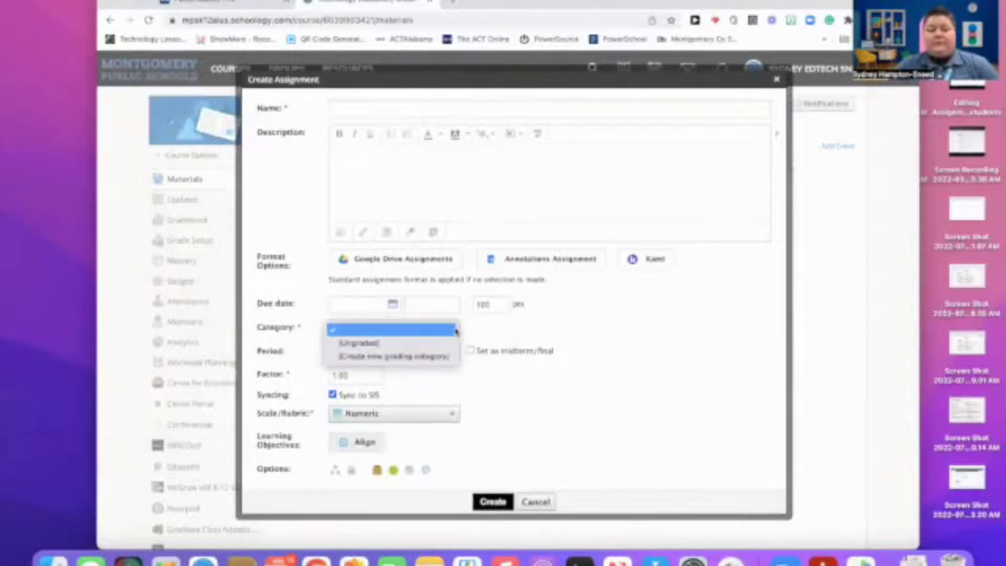
left_click(530, 330)
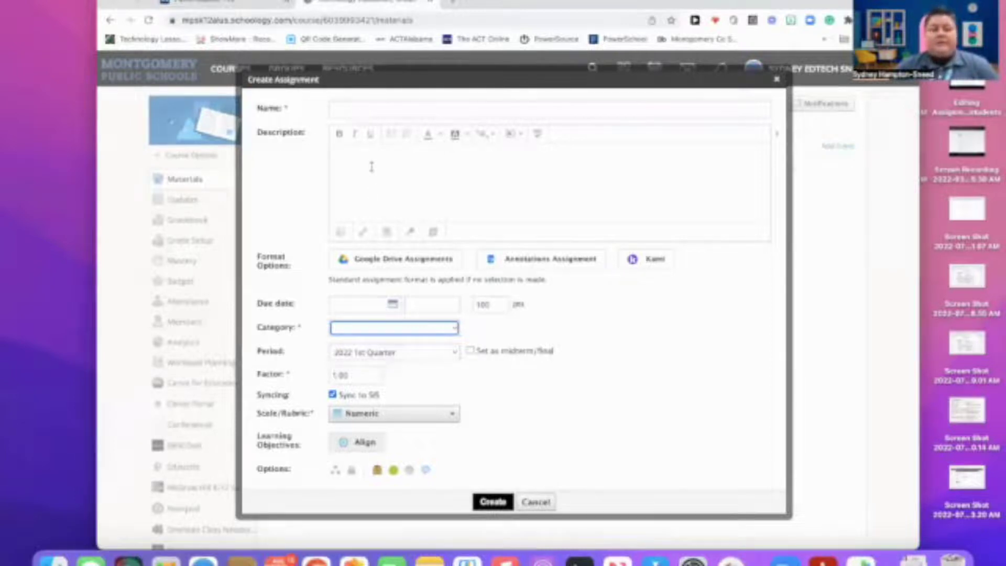
Name the new assignment Practice 2 and set its due date to 8/31/22.
left_click(373, 110)
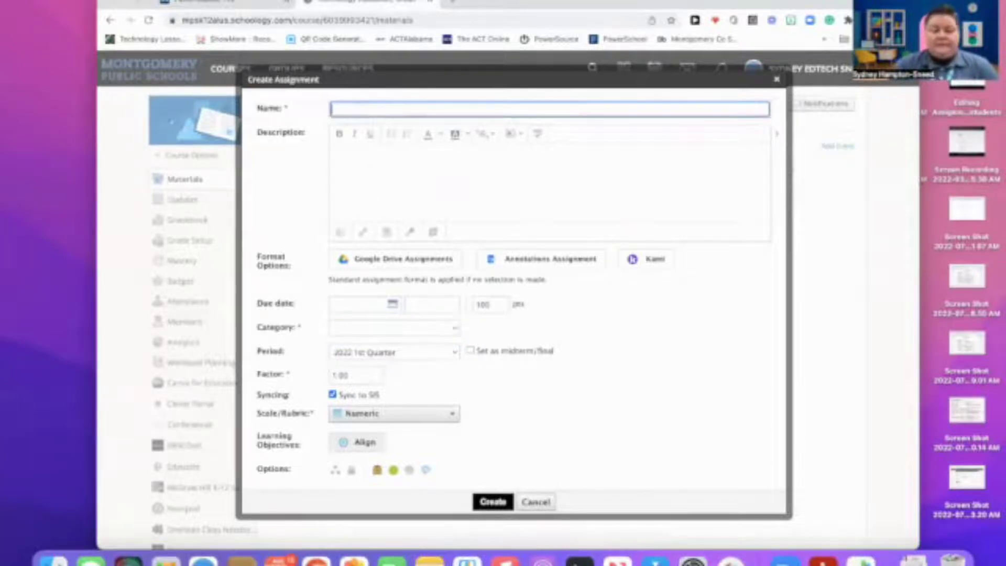
type("Fi")
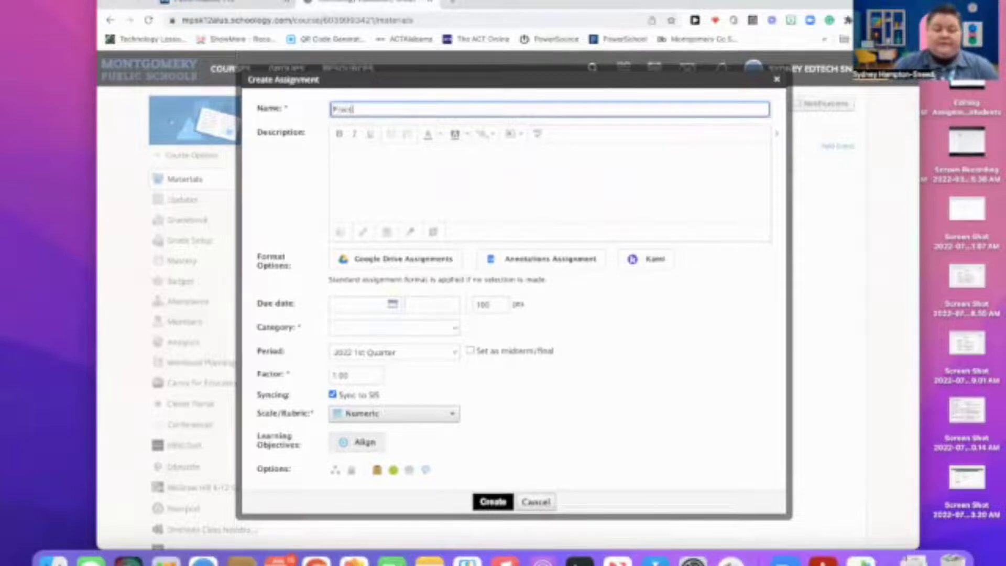
type("actice 1")
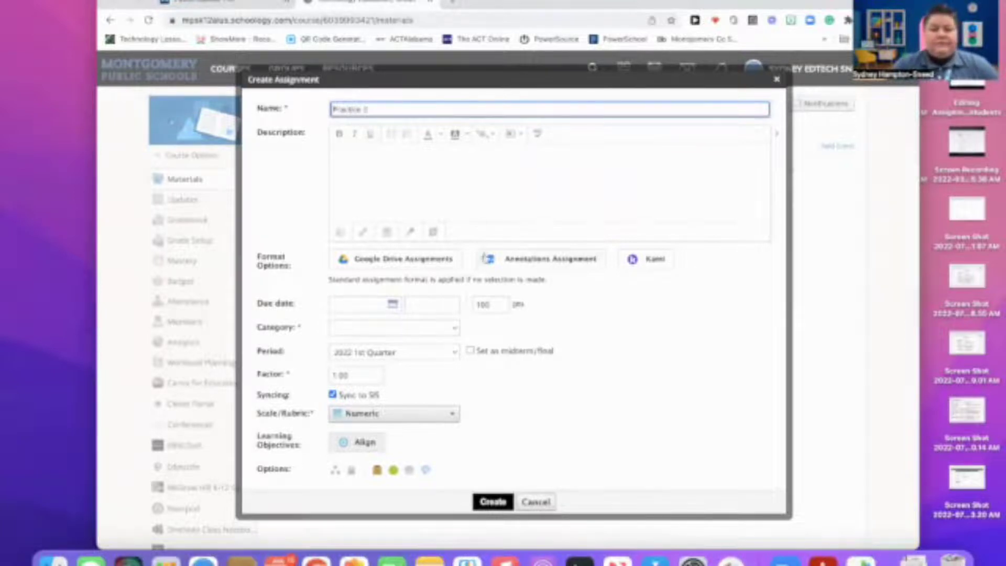
left_click(392, 305)
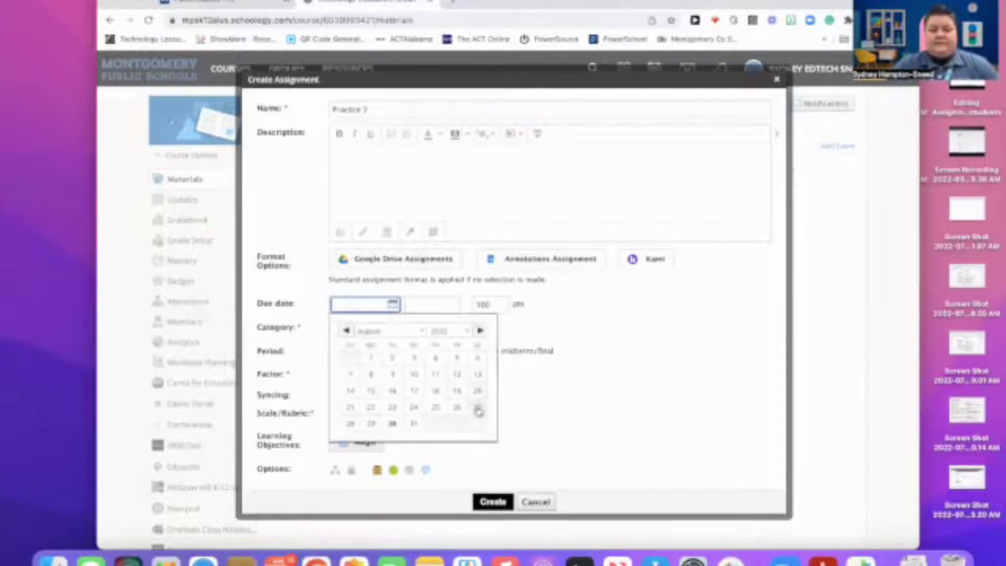
left_click(413, 424)
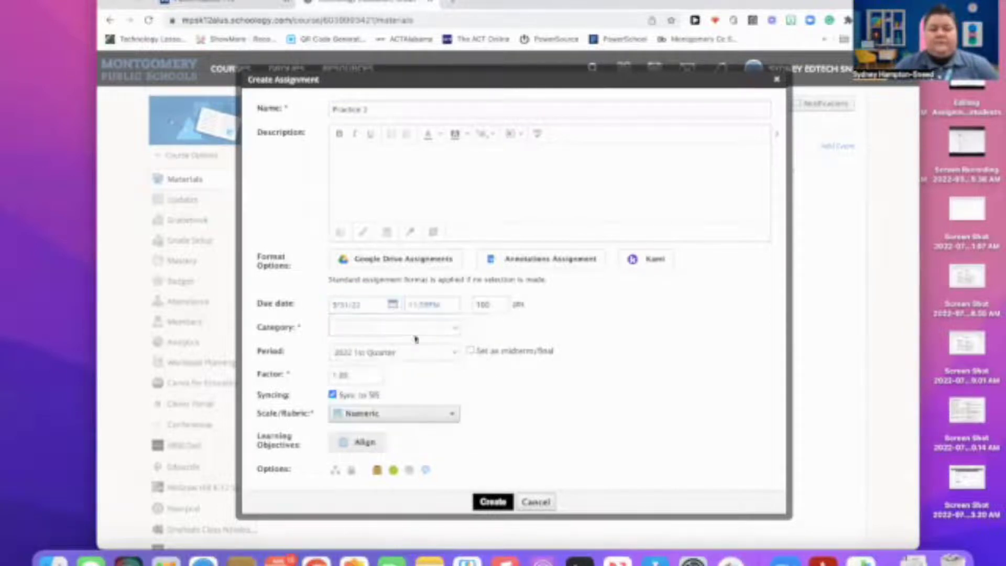
Try to create the Practice 2 assignment without choosing a category.
left_click(454, 332)
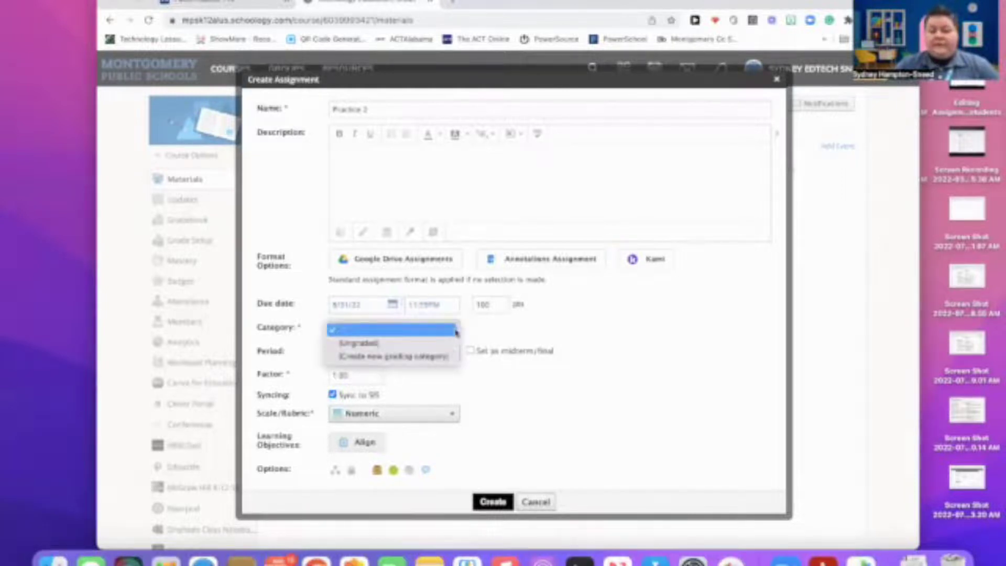
left_click(542, 330)
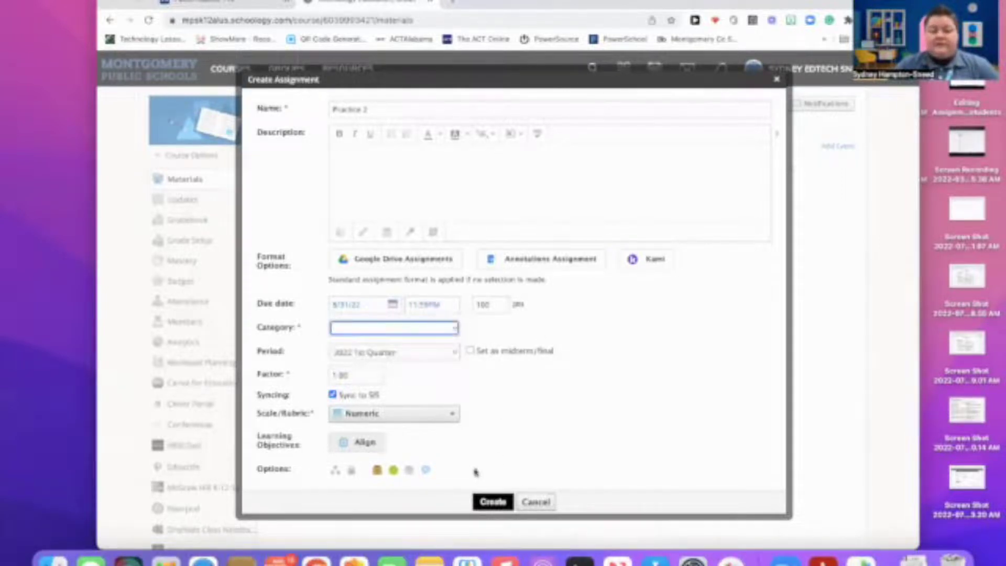
left_click(487, 501)
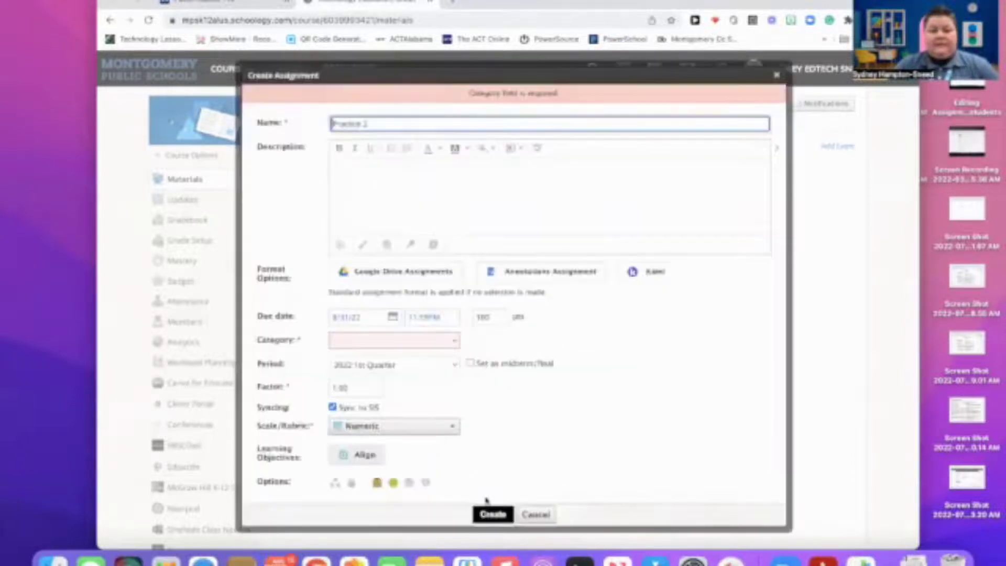
left_click(454, 339)
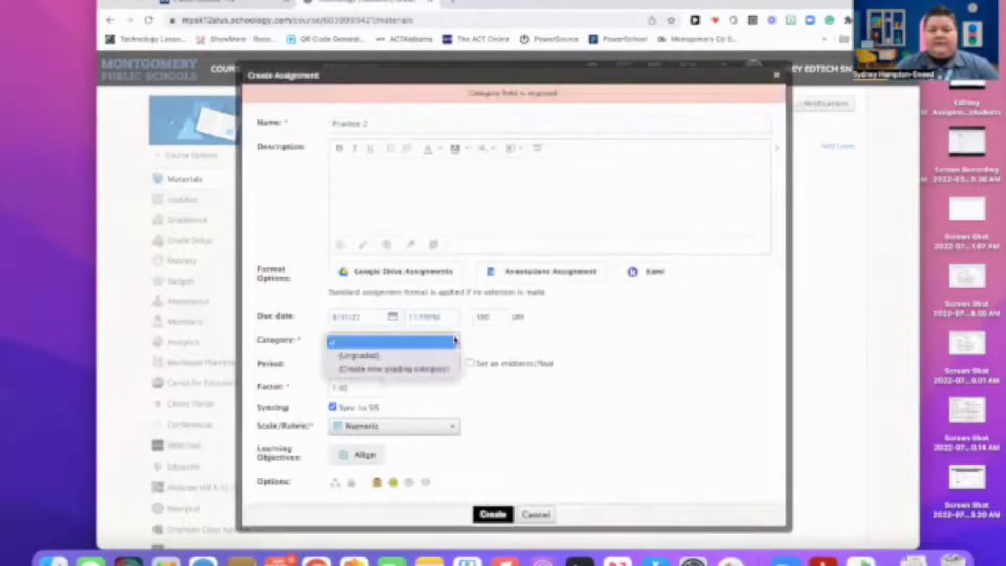
left_click(437, 370)
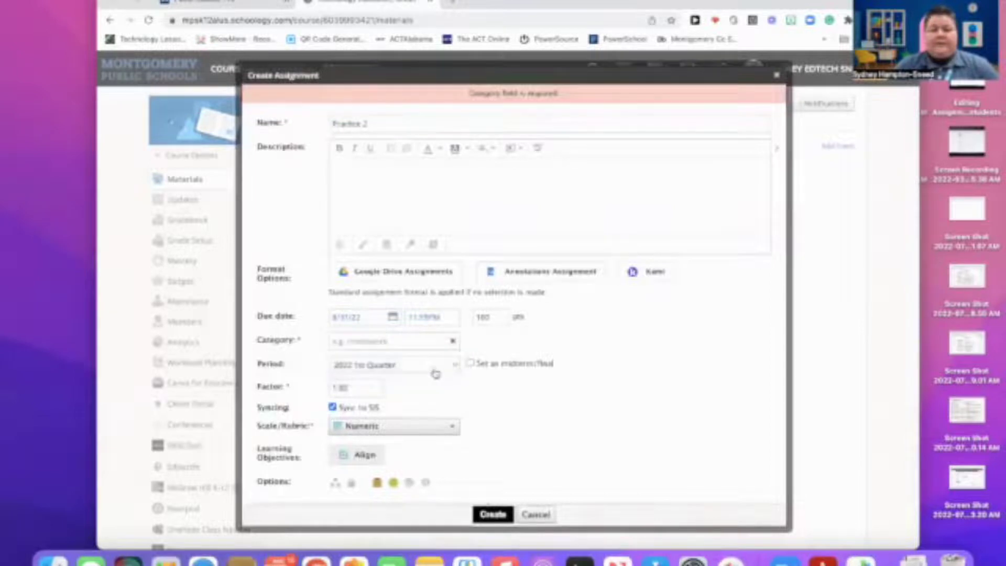
left_click(409, 341)
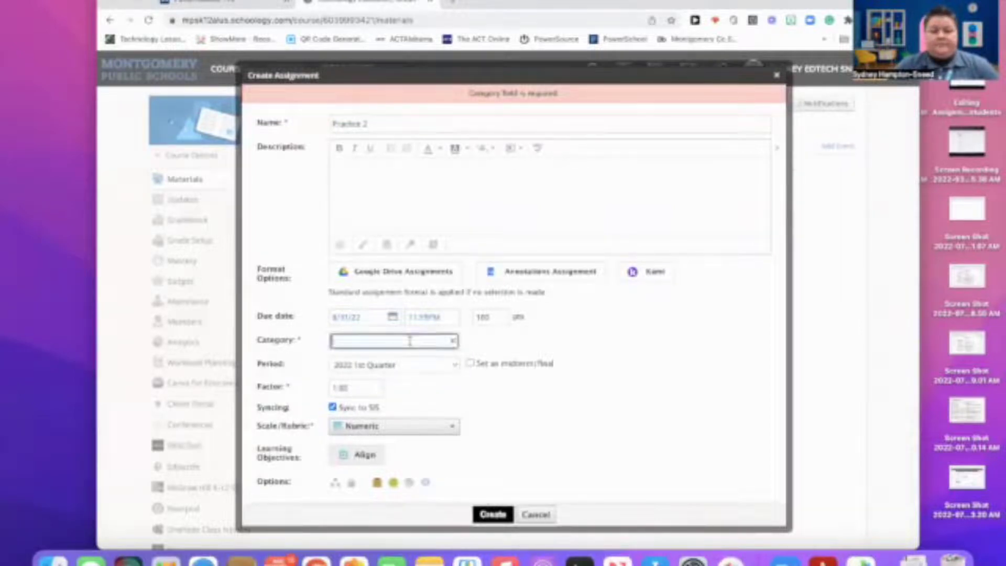
left_click(453, 344)
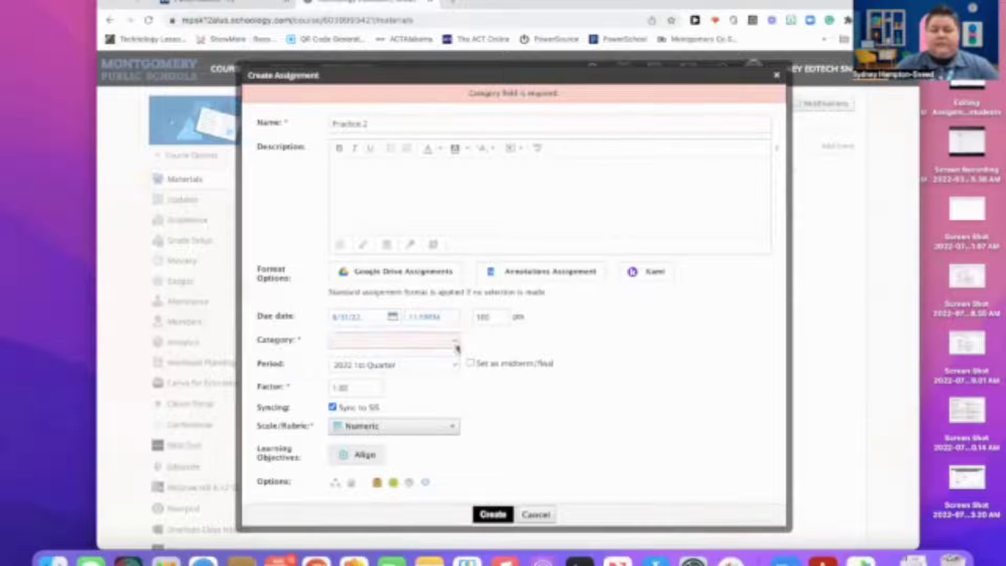
Set the Practice 2 category to Ungraded and create the assignment.
left_click(455, 344)
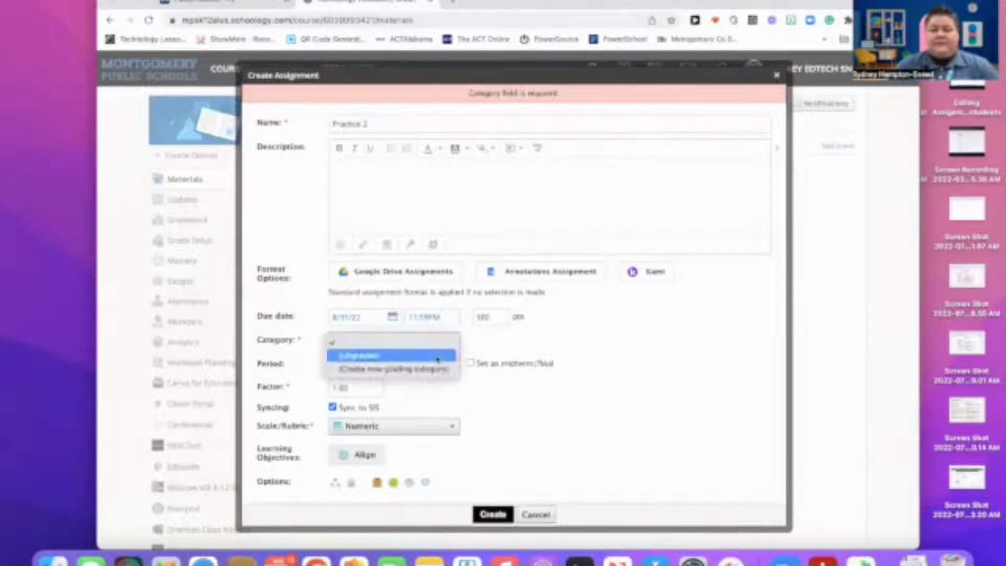
left_click(438, 356)
left_click(484, 513)
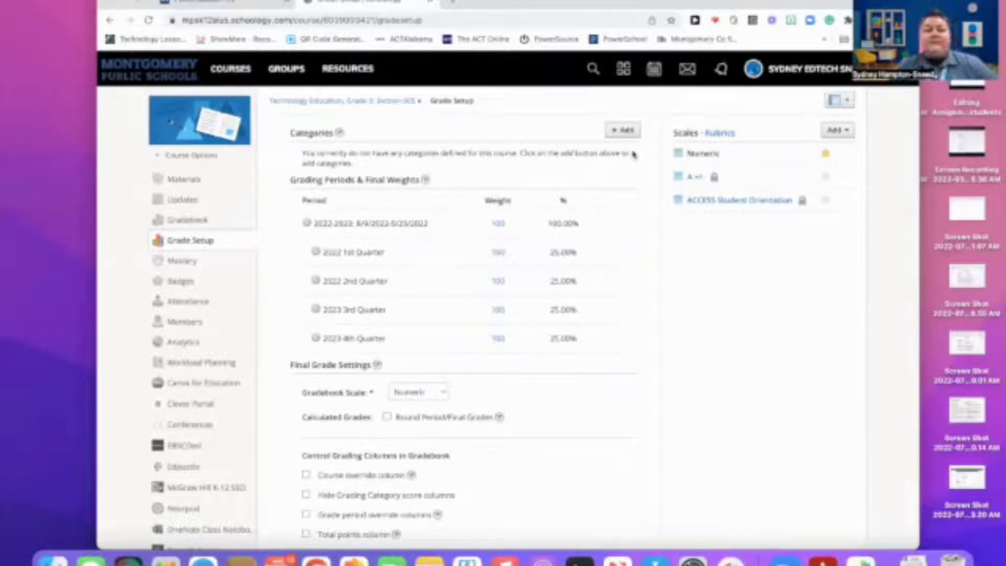
Add a grading category named Minor to the course, calculated by Percent with 0 lowest scores dropped.
left_click(626, 131)
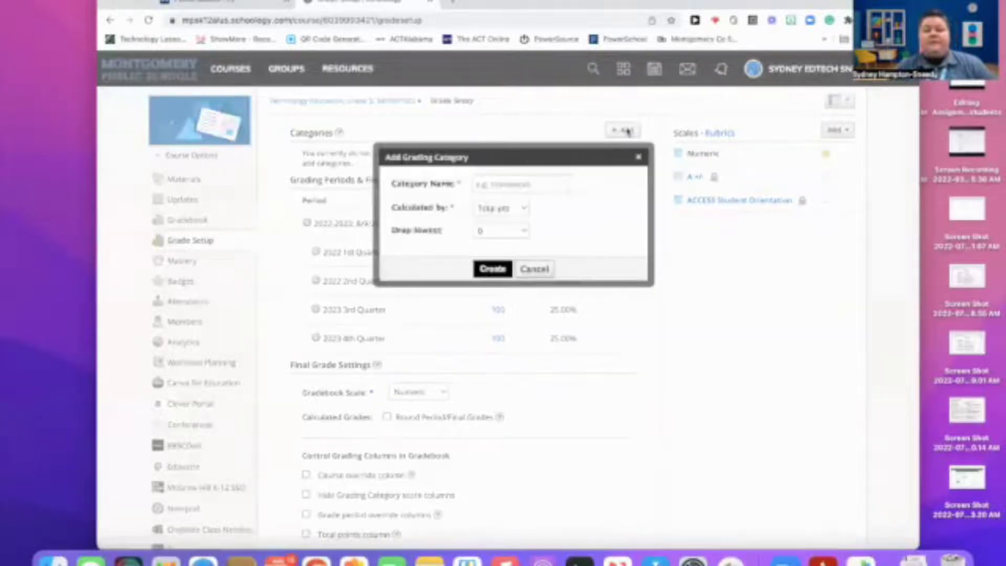
left_click(524, 184)
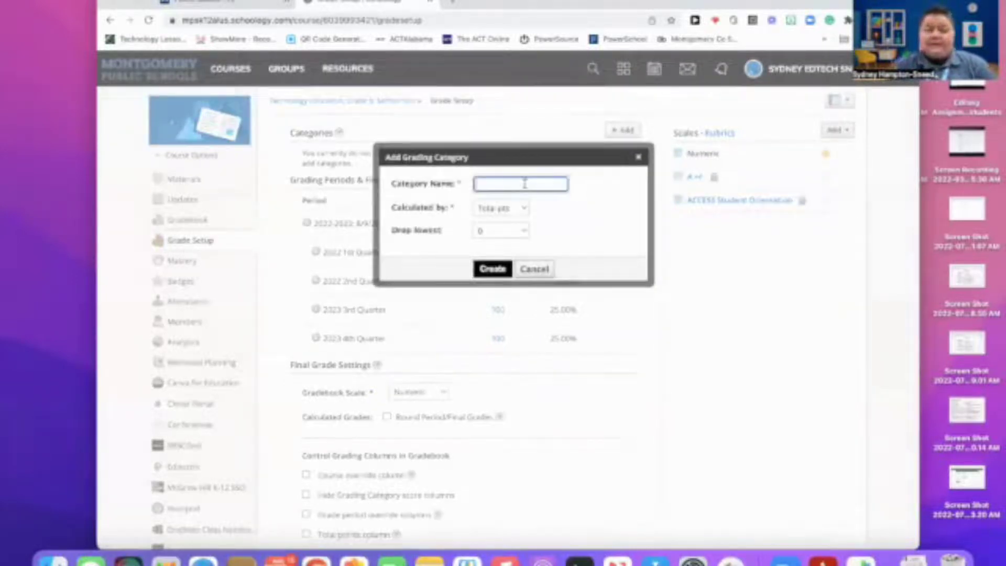
type("st")
type("or")
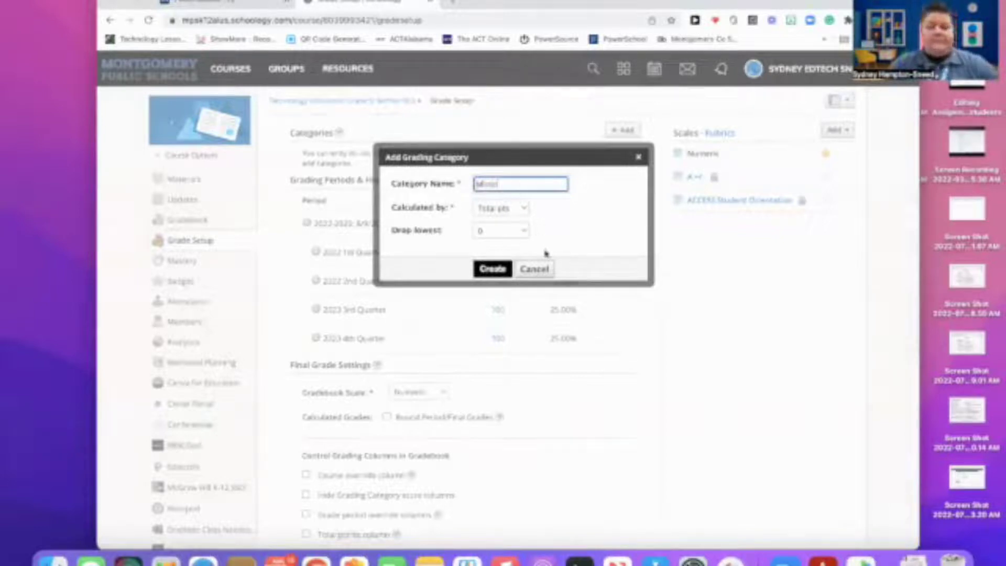
left_click(523, 208)
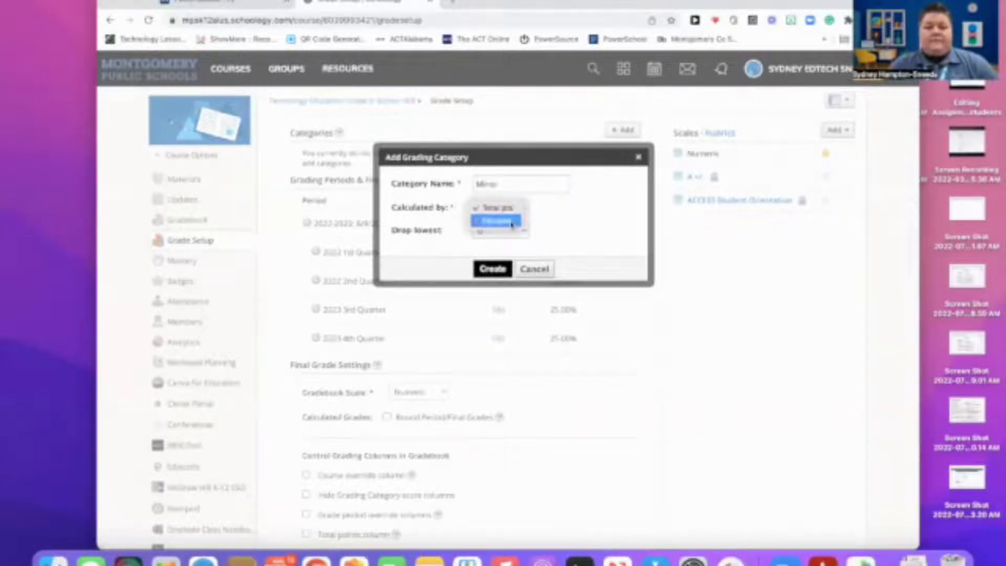
left_click(512, 223)
left_click(501, 231)
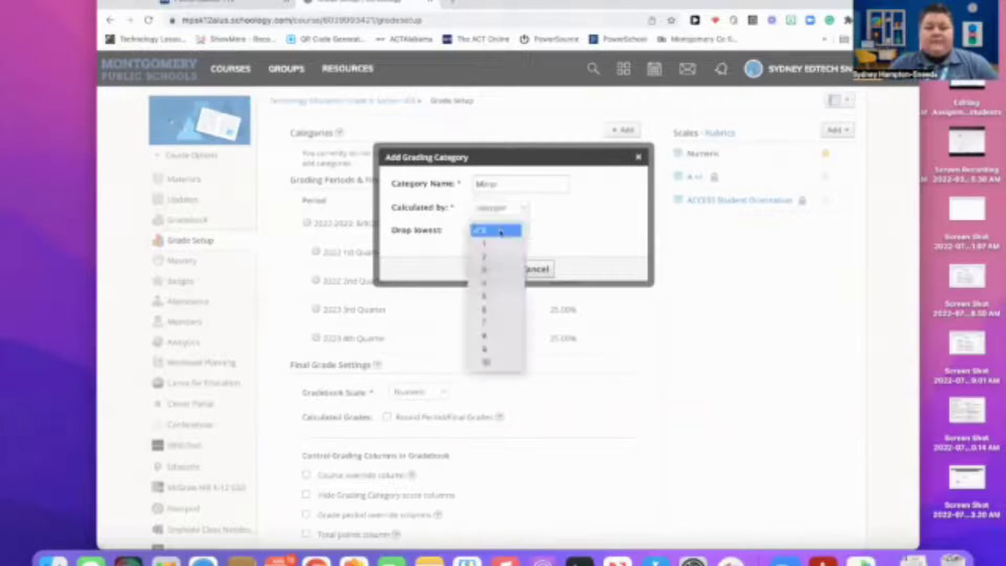
left_click(576, 227)
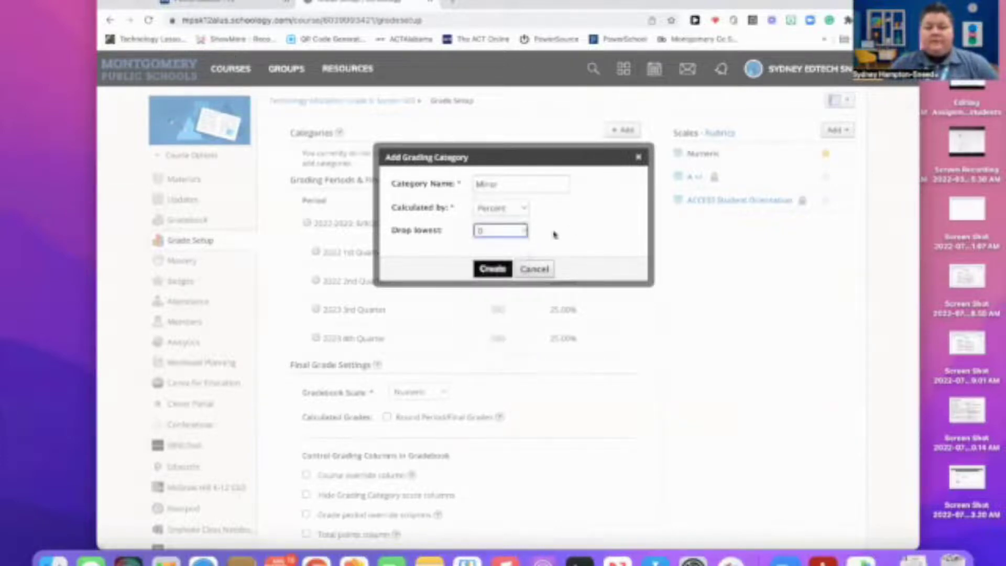
left_click(492, 269)
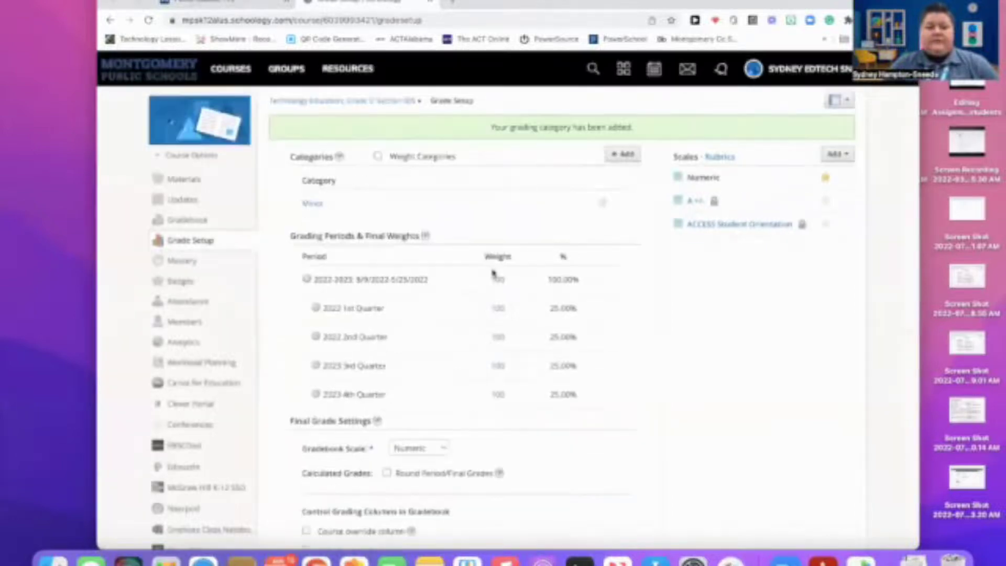
Add a second grading category named Major, calculated by Percent.
left_click(622, 155)
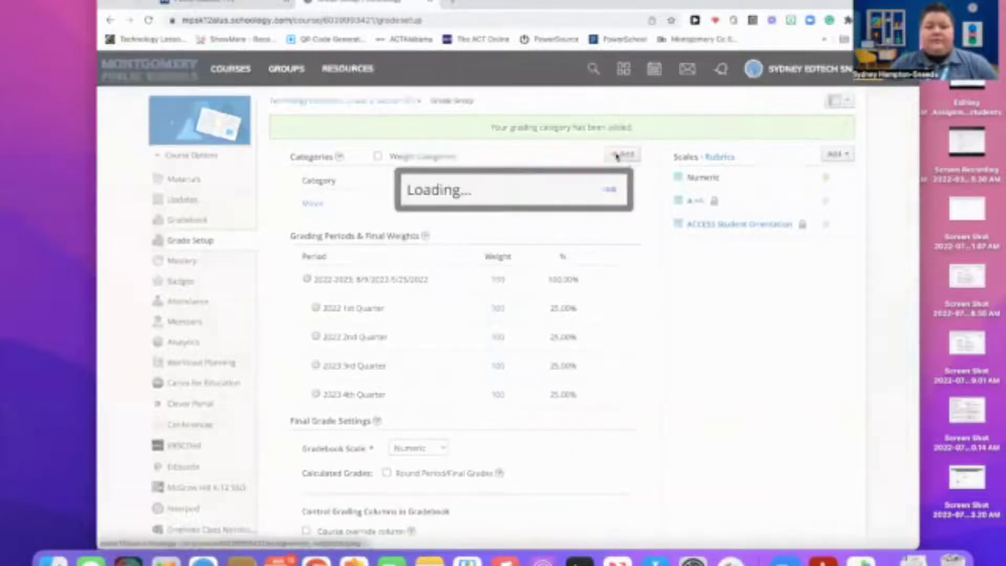
left_click(529, 183)
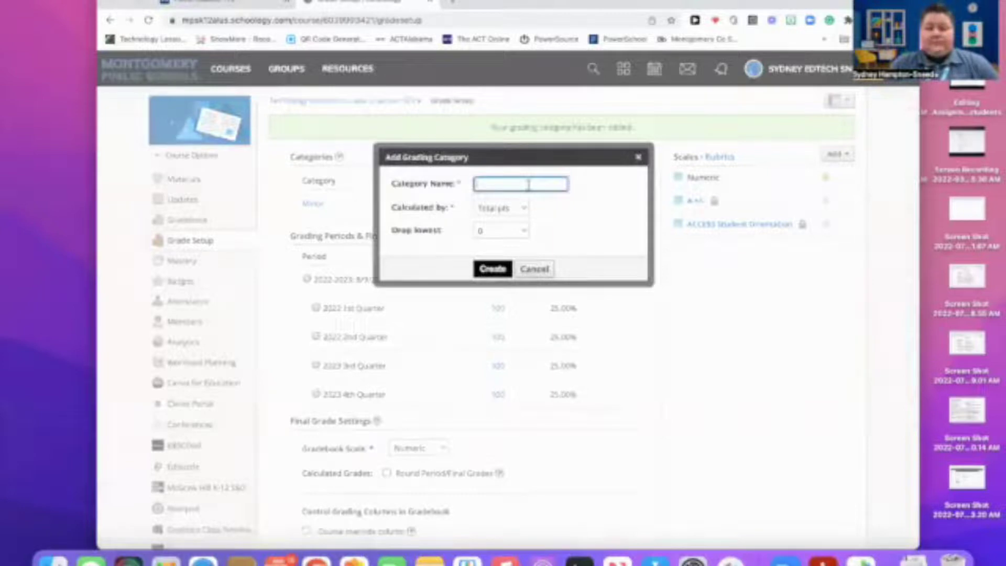
type("Major")
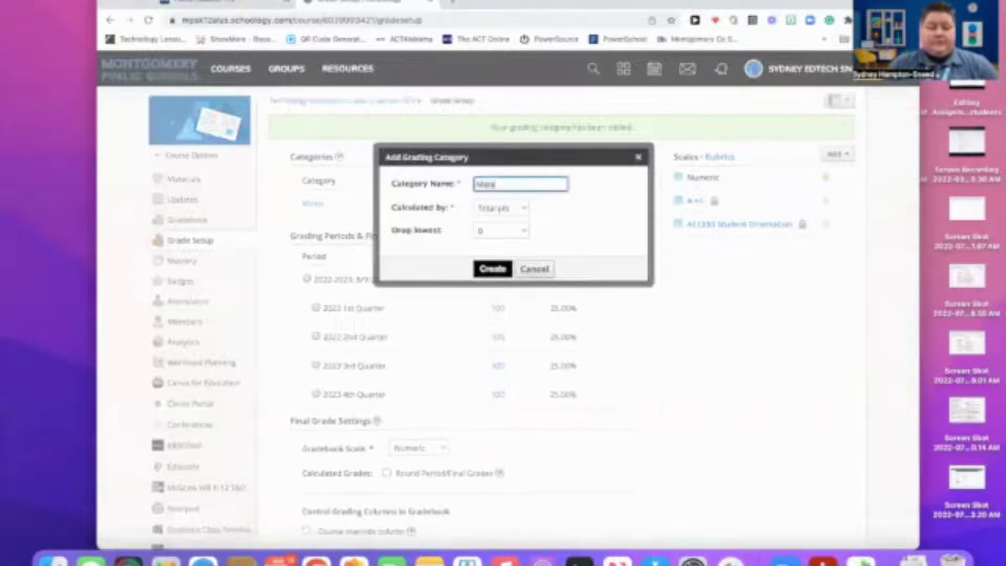
left_click(524, 209)
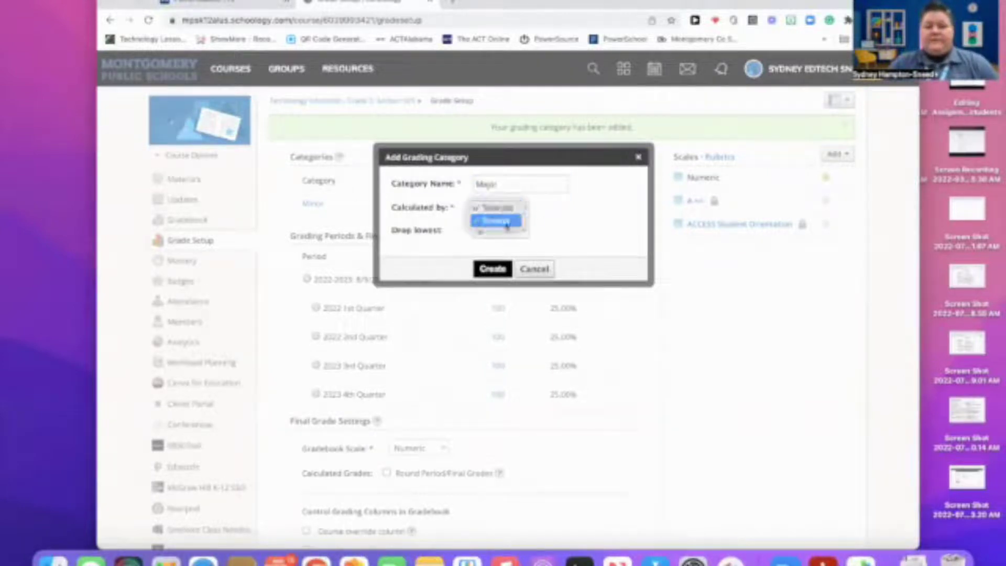
left_click(506, 222)
left_click(492, 268)
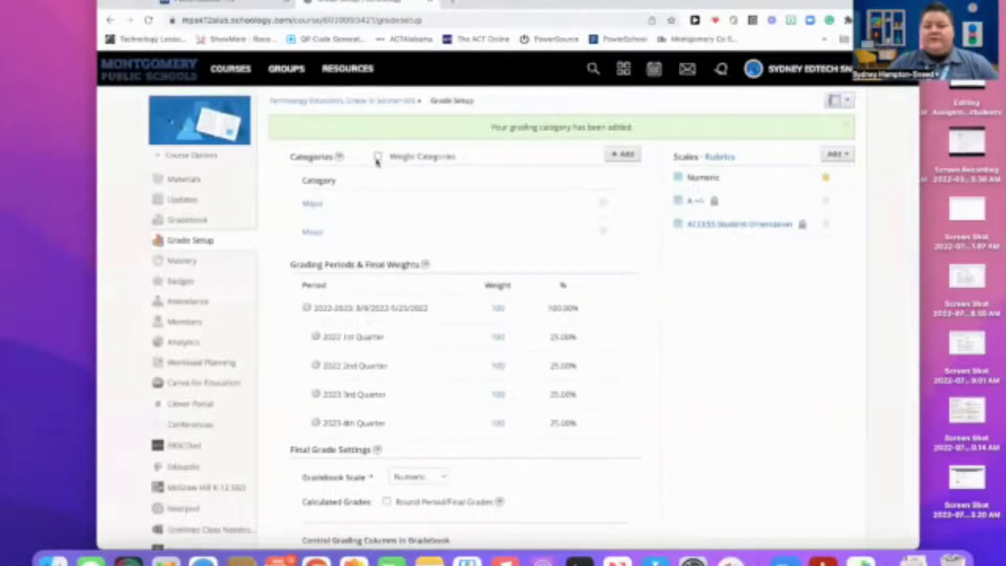
Enable category weighting and set the weights to 65 for Major and 35 for Minor.
left_click(378, 156)
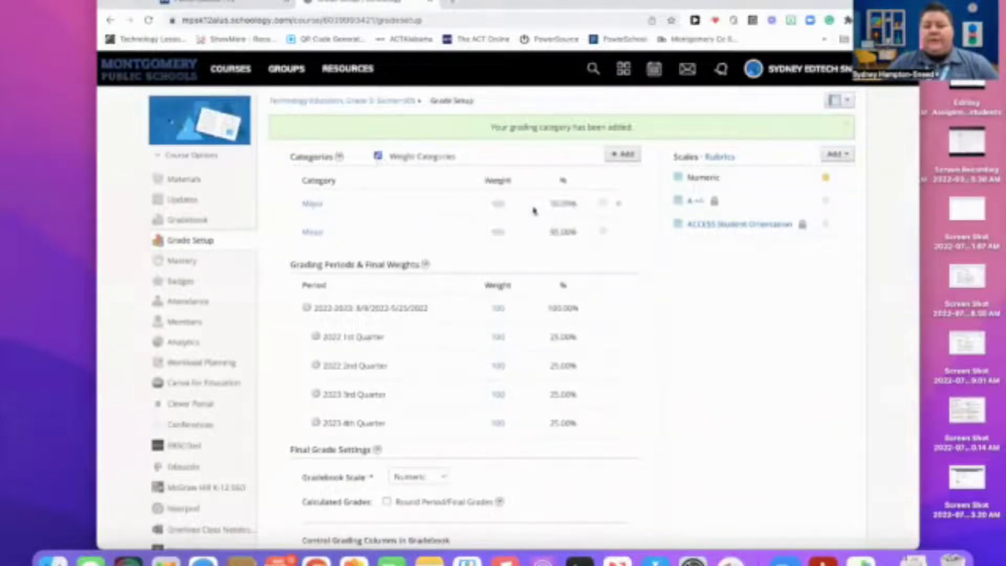
left_click(505, 204)
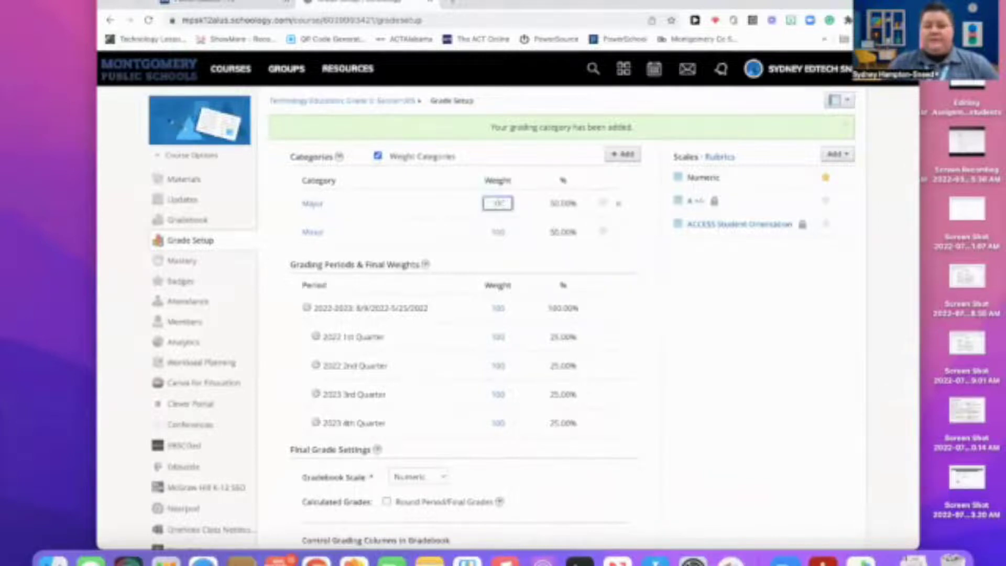
type("40")
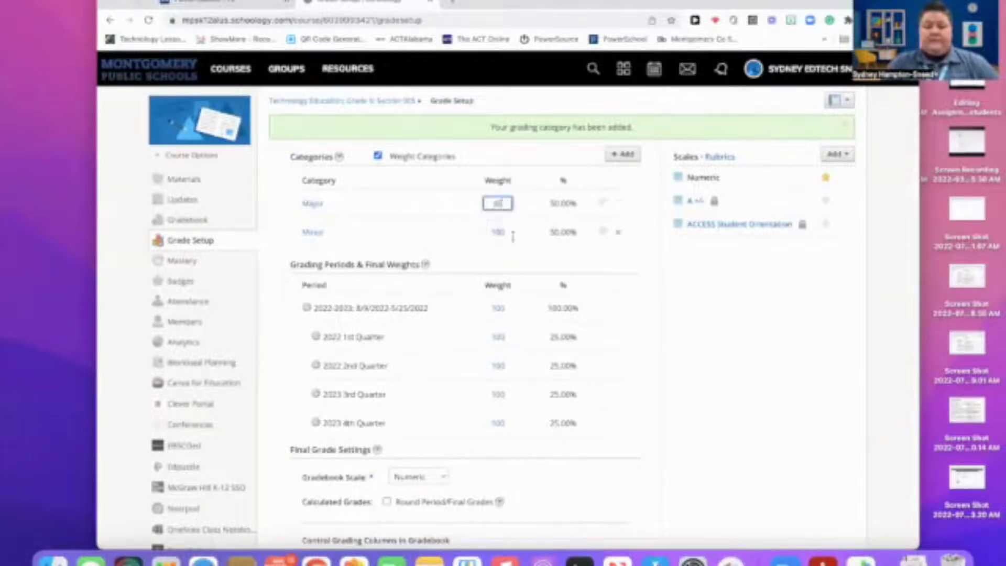
left_click(508, 232)
key("BackSpace")
key("BackSpace")
key("BackSpace")
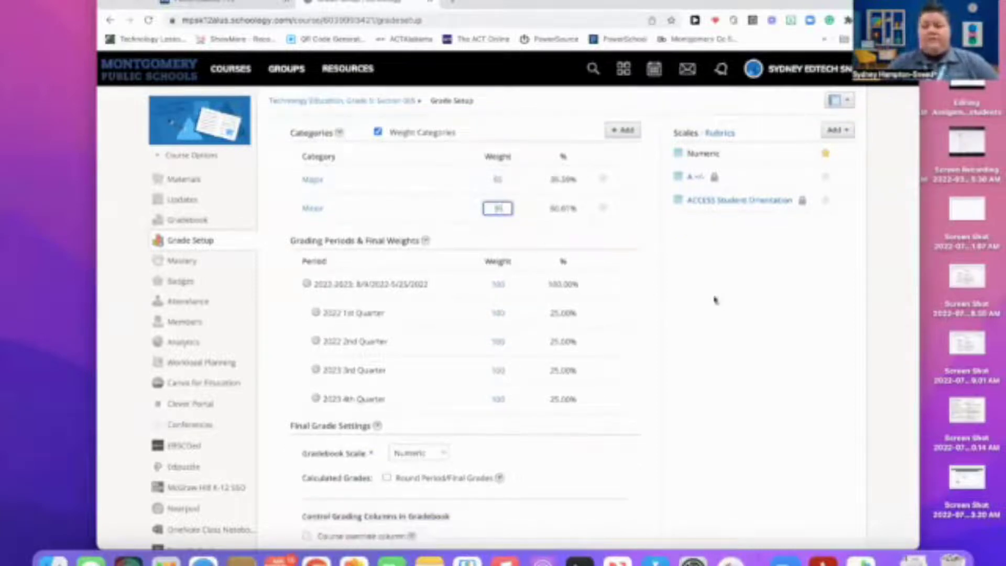
left_click(718, 304)
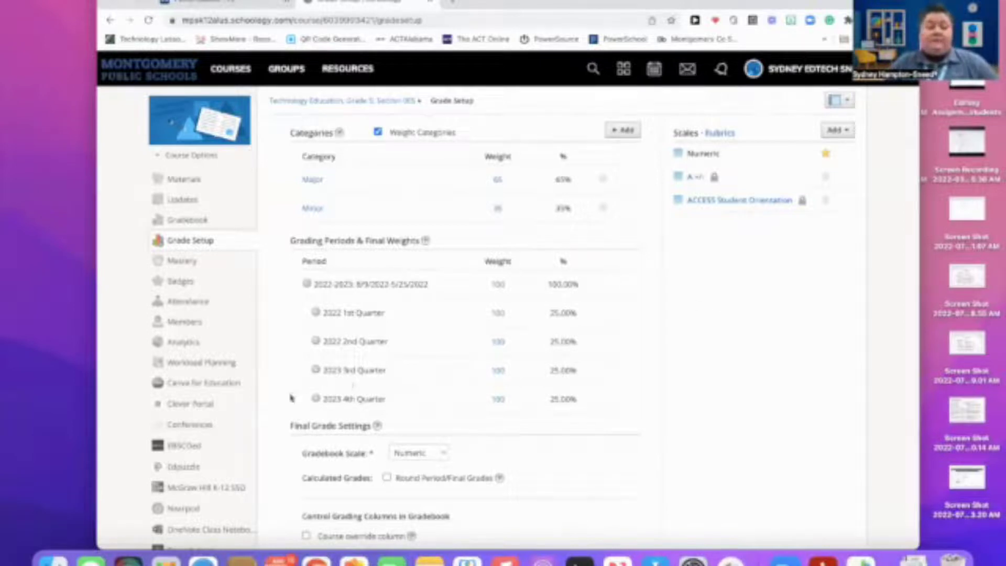
Open the course's PowerSchool app, complete the robot check and approve its access to the Schoology account.
scroll(240, 393, "down", 1)
scroll(240, 393, "down", 5)
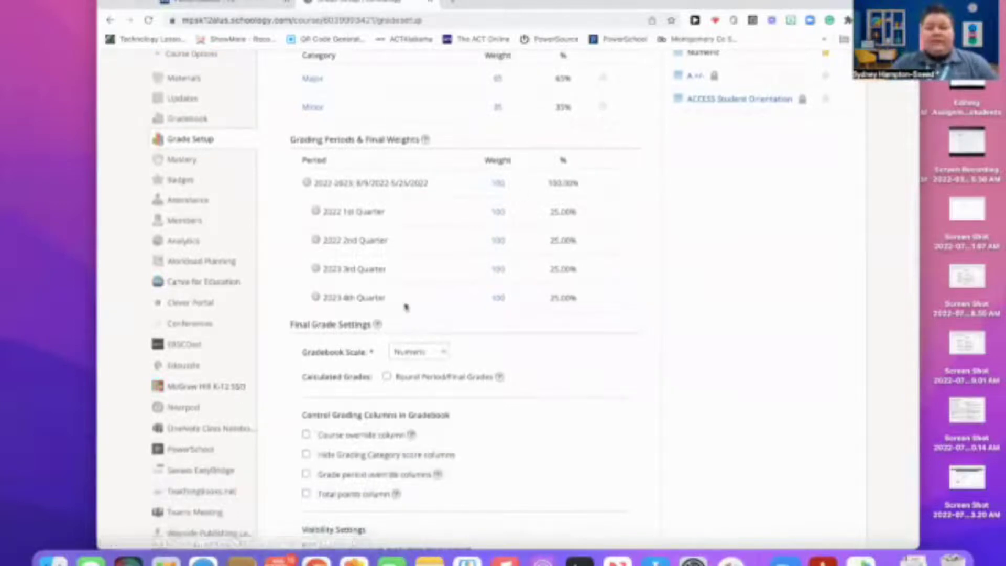
left_click(197, 454)
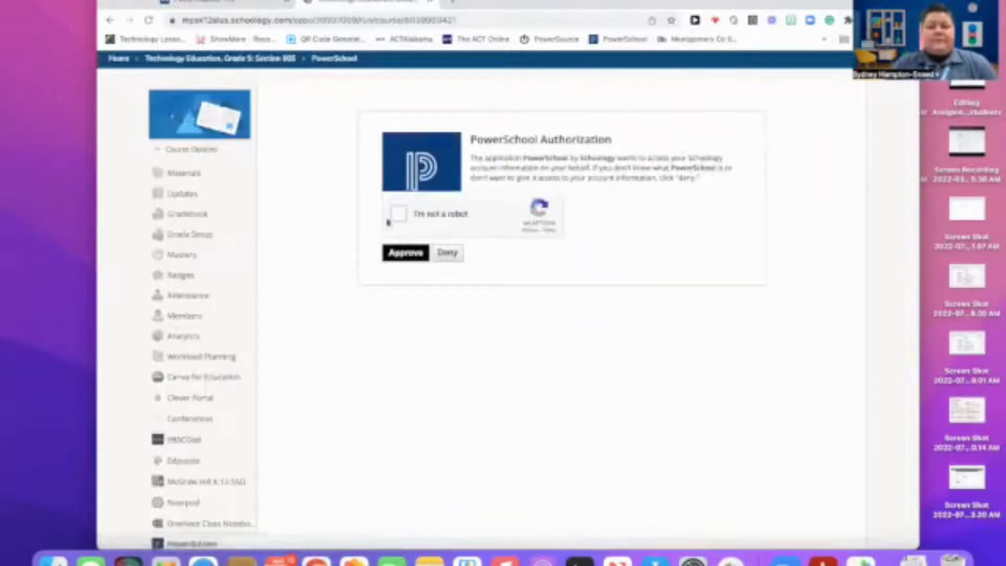
left_click(400, 214)
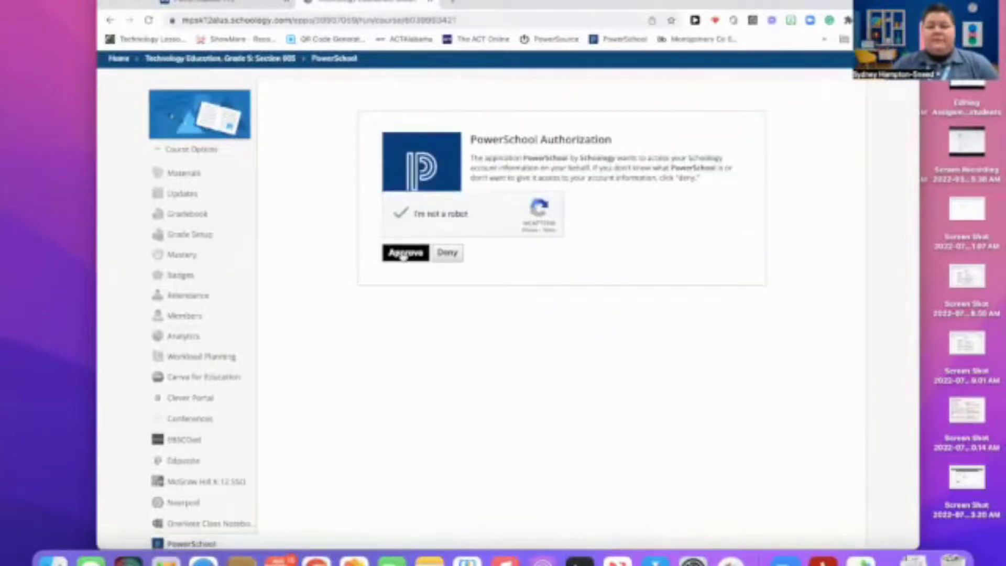
left_click(403, 254)
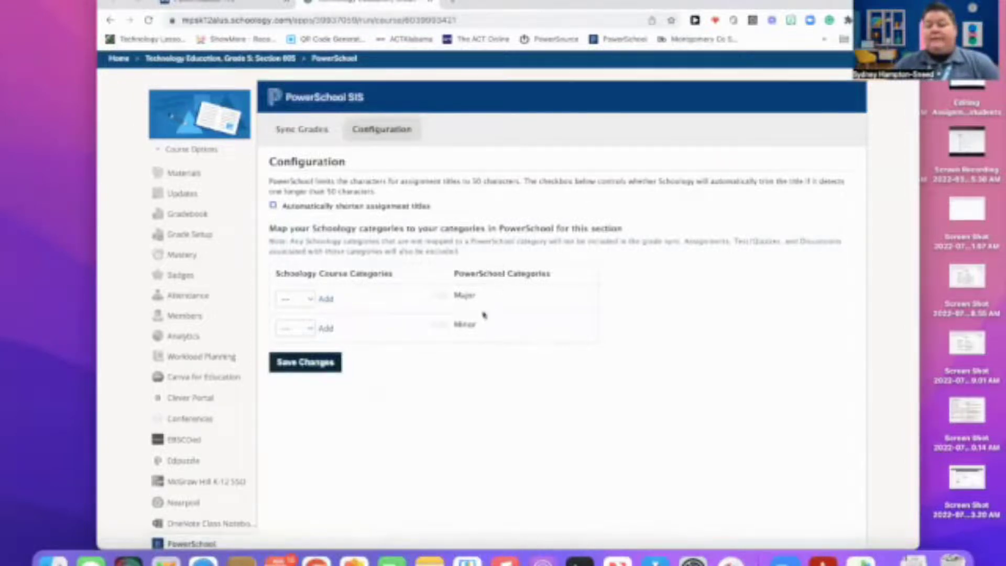
Map Schoology's Major and Minor categories to the matching PowerSchool categories, enable automatic shortening of assignment titles and save the configuration.
left_click(308, 299)
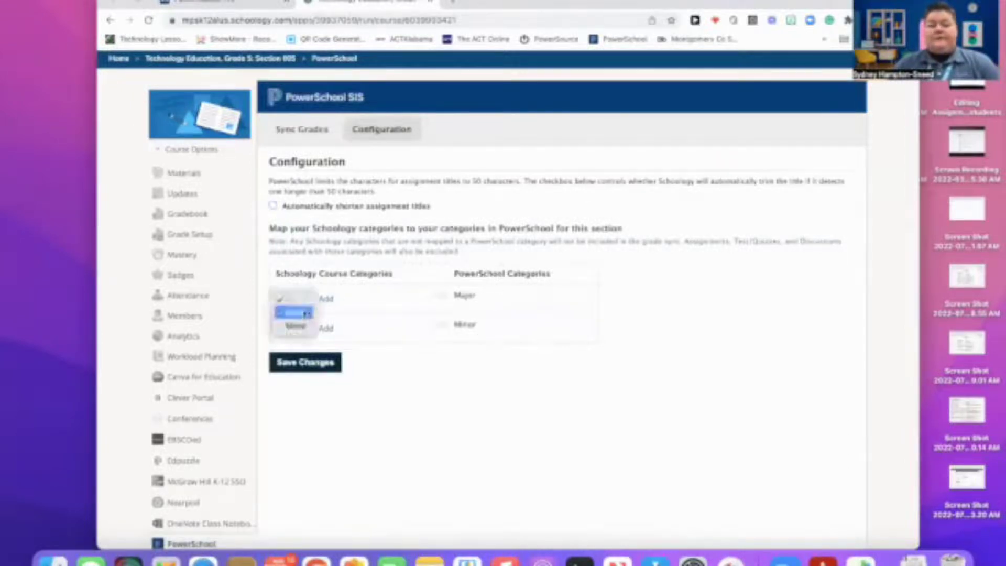
left_click(303, 313)
left_click(312, 331)
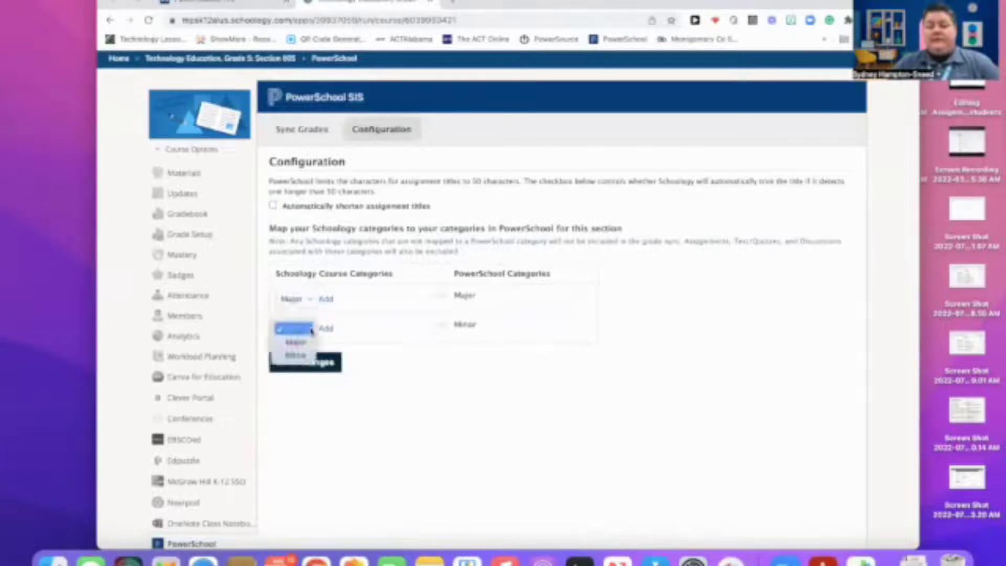
left_click(303, 356)
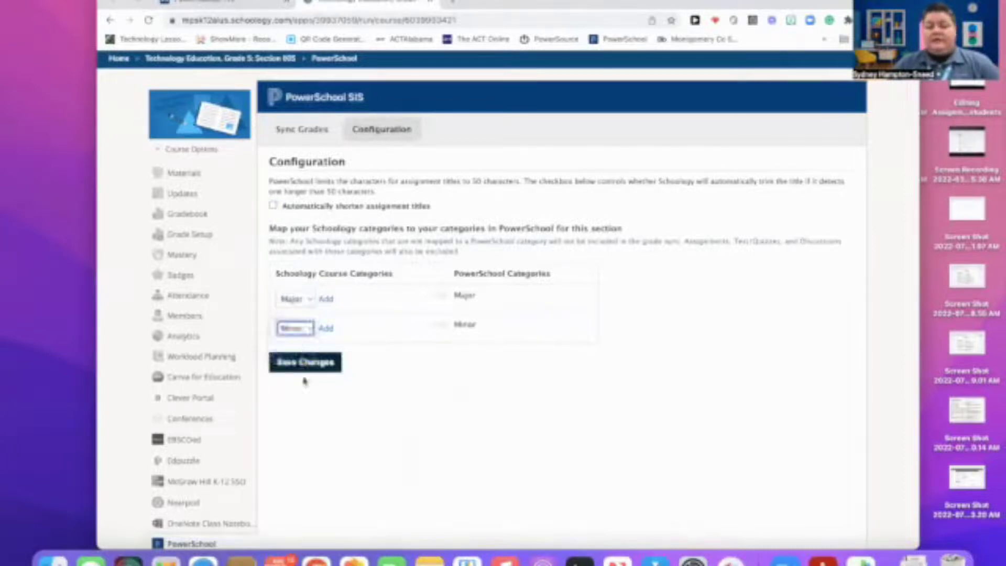
left_click(274, 208)
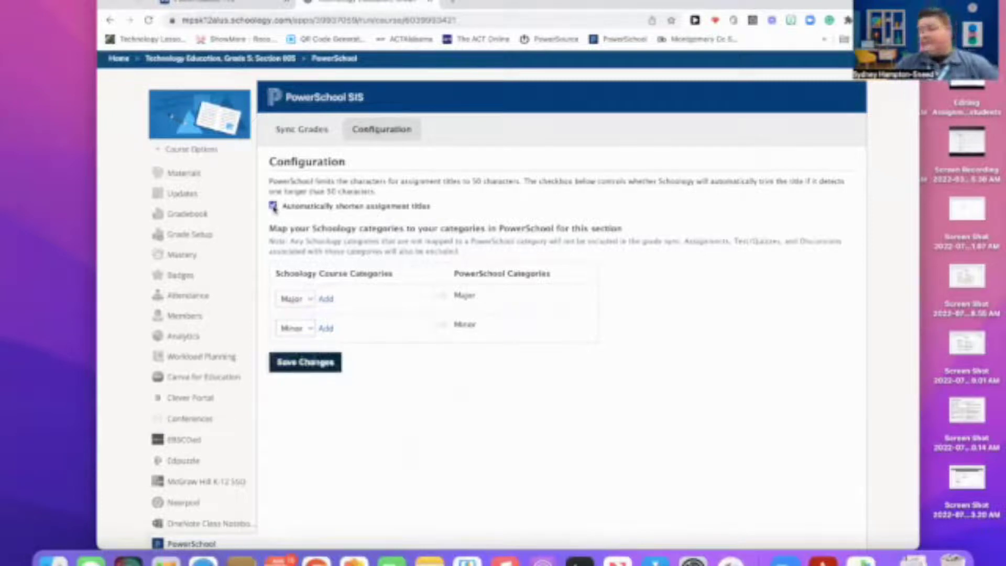
left_click(315, 370)
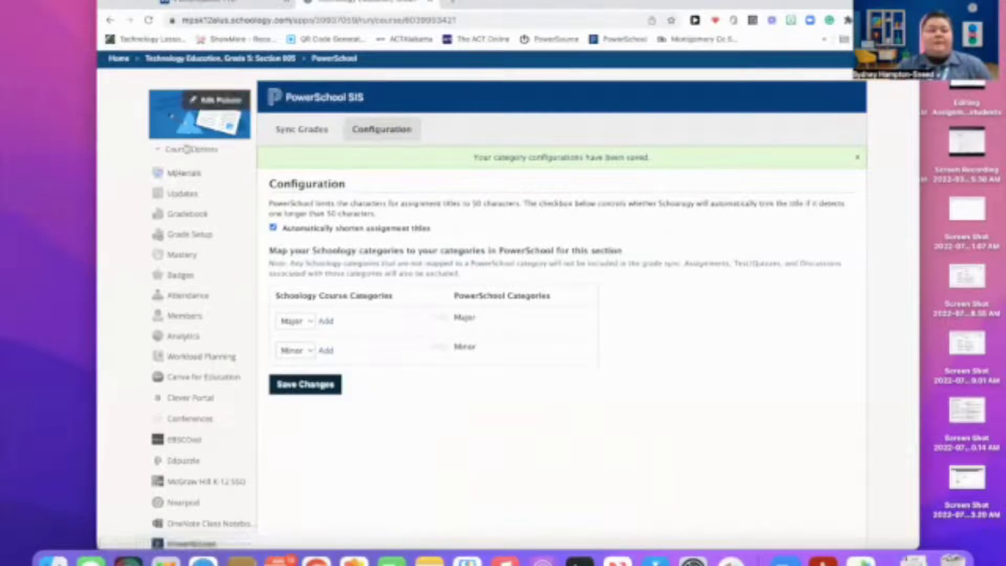
Edit the Practice 2 assignment in the course materials, set its category to Minor and save the changes.
left_click(180, 173)
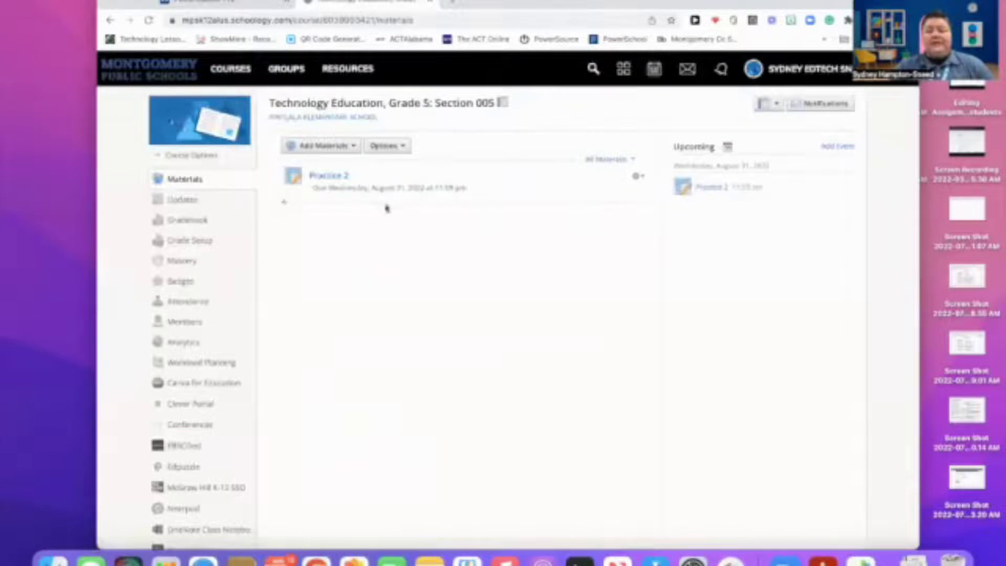
left_click(644, 177)
left_click(641, 196)
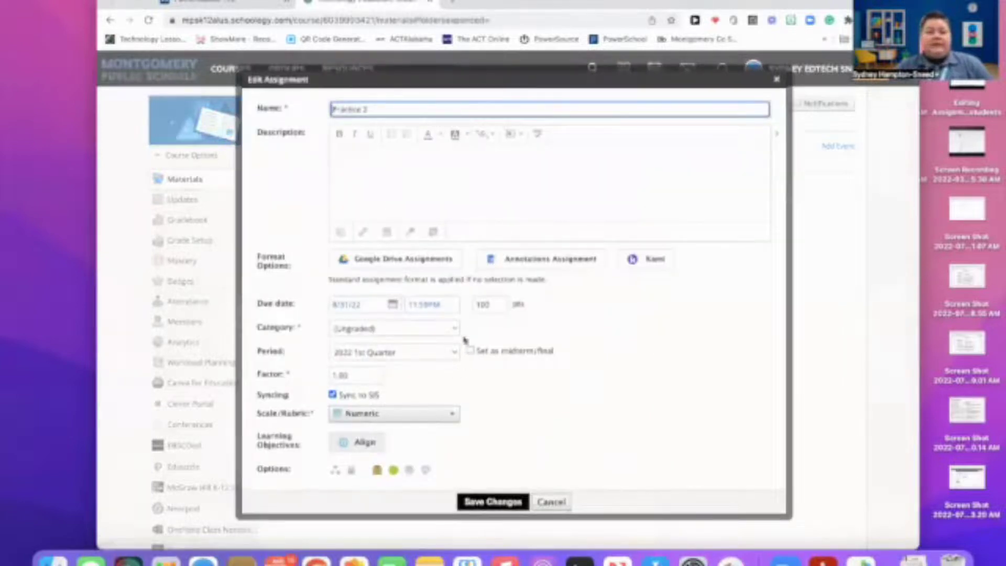
left_click(455, 330)
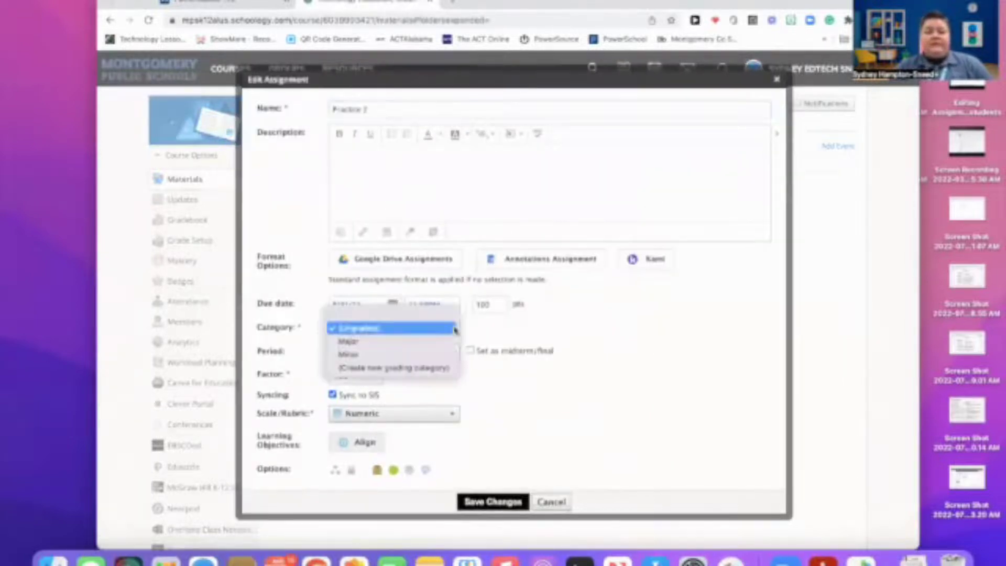
left_click(440, 356)
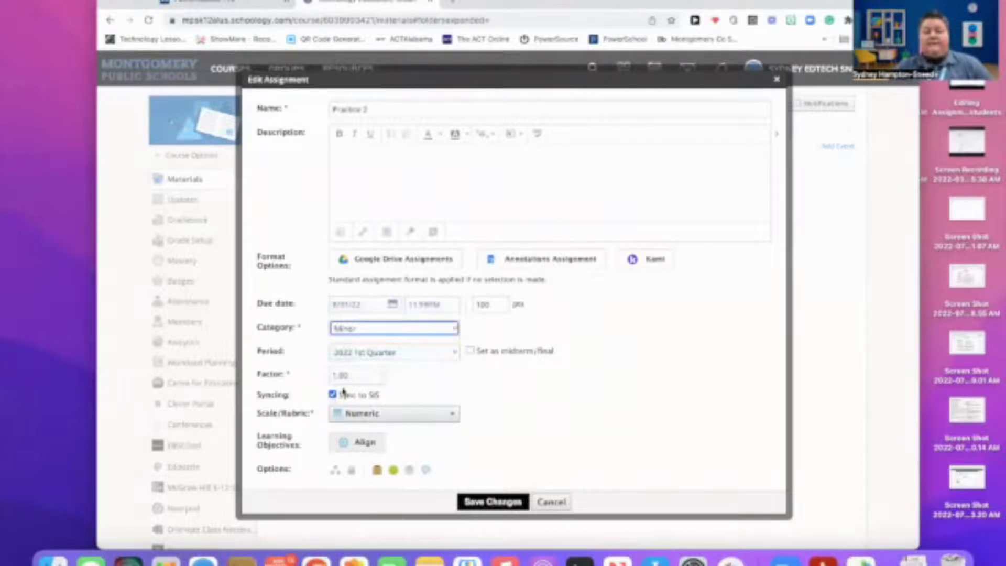
left_click(492, 502)
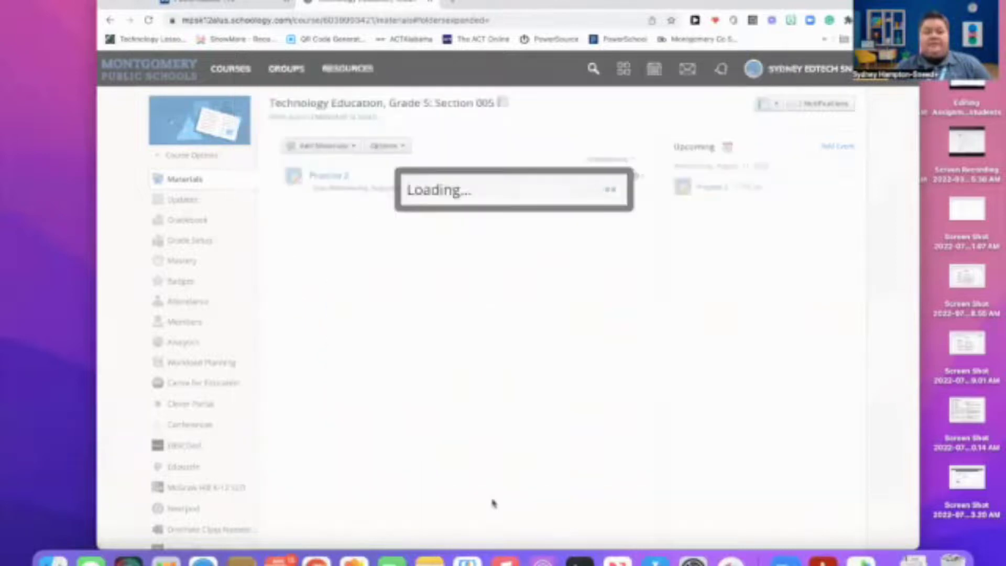
Look over the Practice 2 assignment page and its column in the course gradebook.
left_click(330, 179)
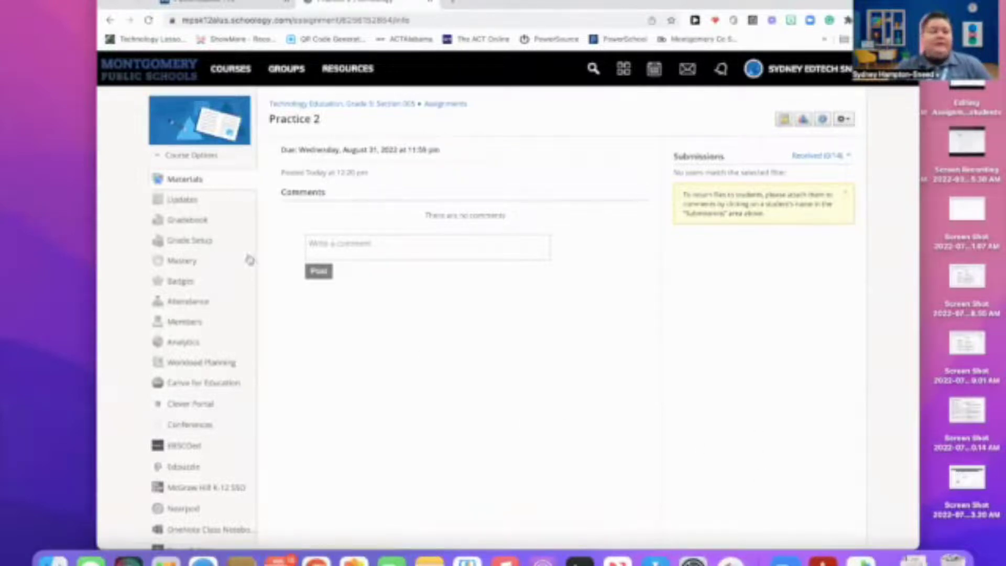
left_click(202, 222)
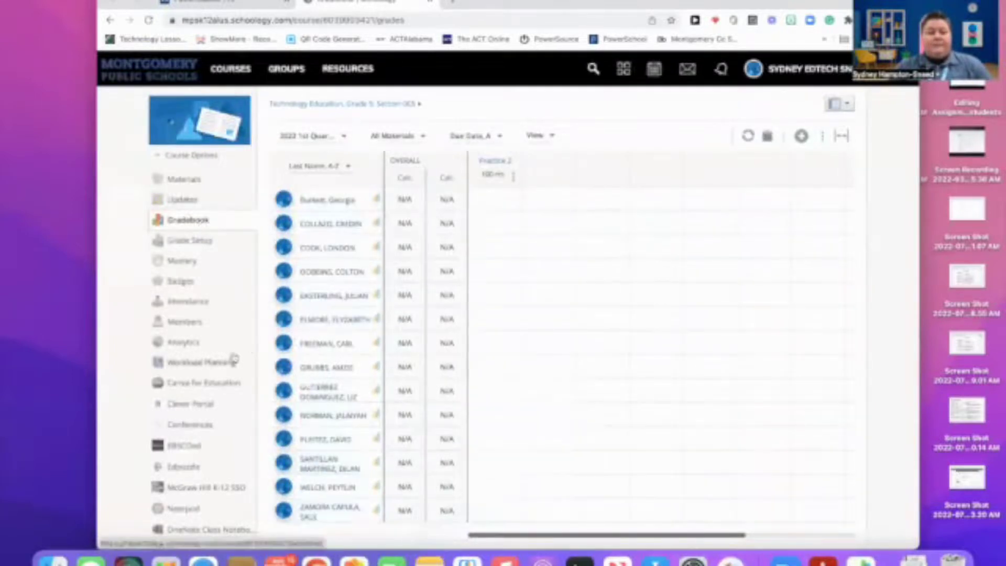
scroll(222, 422, "down", 3)
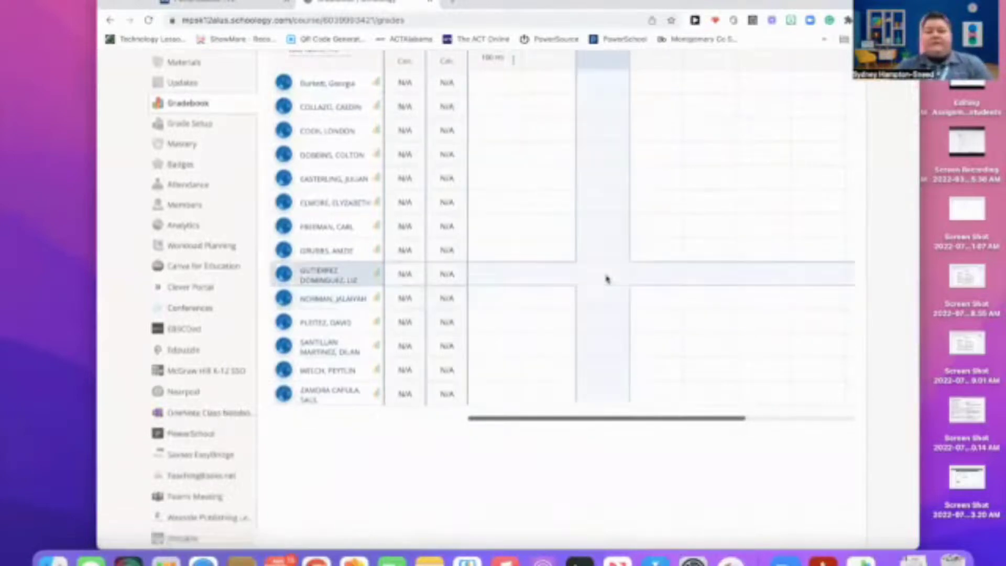
scroll(607, 279, "up", 3)
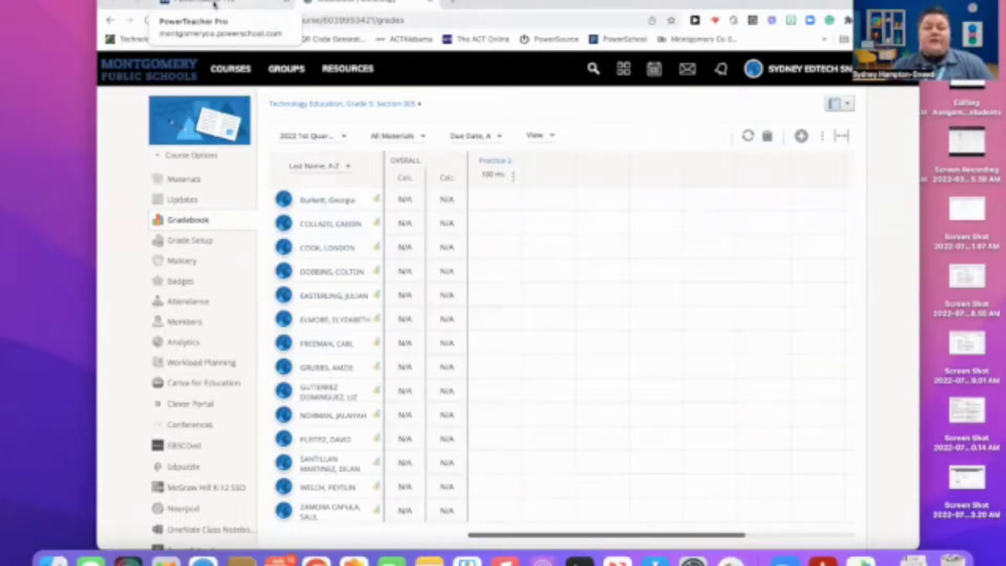
Switch to PowerTeacher Pro and start a new assignment named Practice 3.
left_click(214, 4)
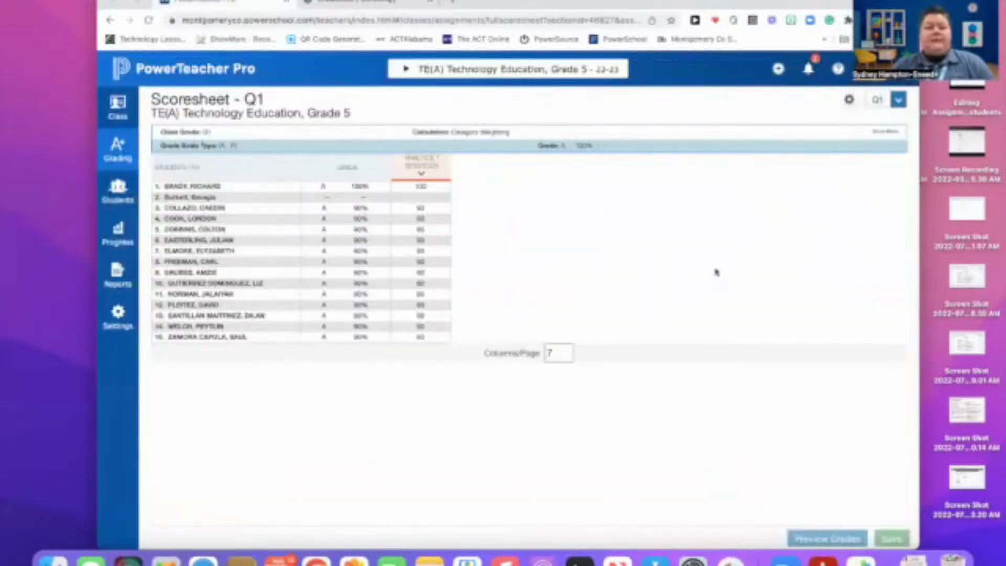
left_click(778, 69)
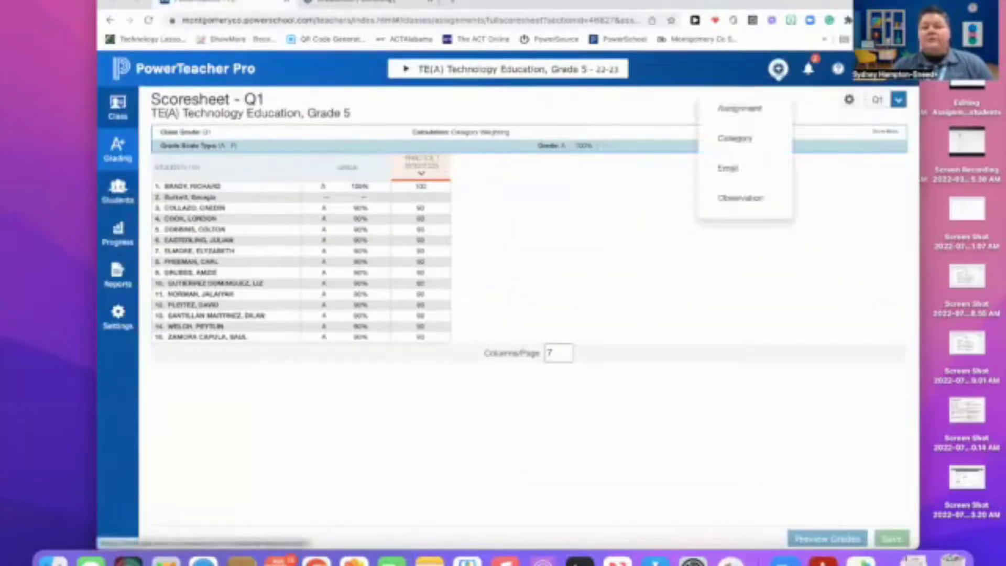
left_click(762, 111)
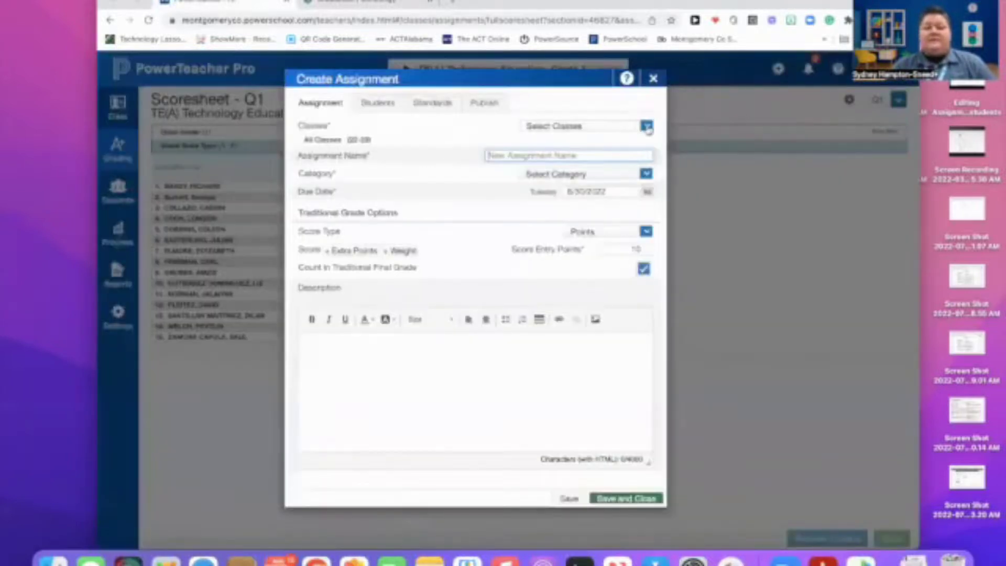
left_click(647, 127)
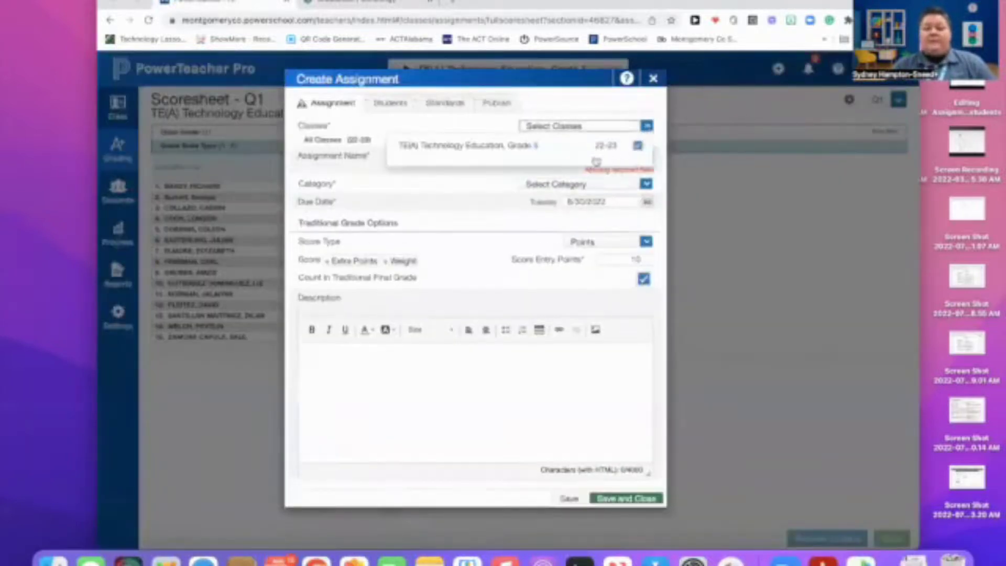
left_click(478, 195)
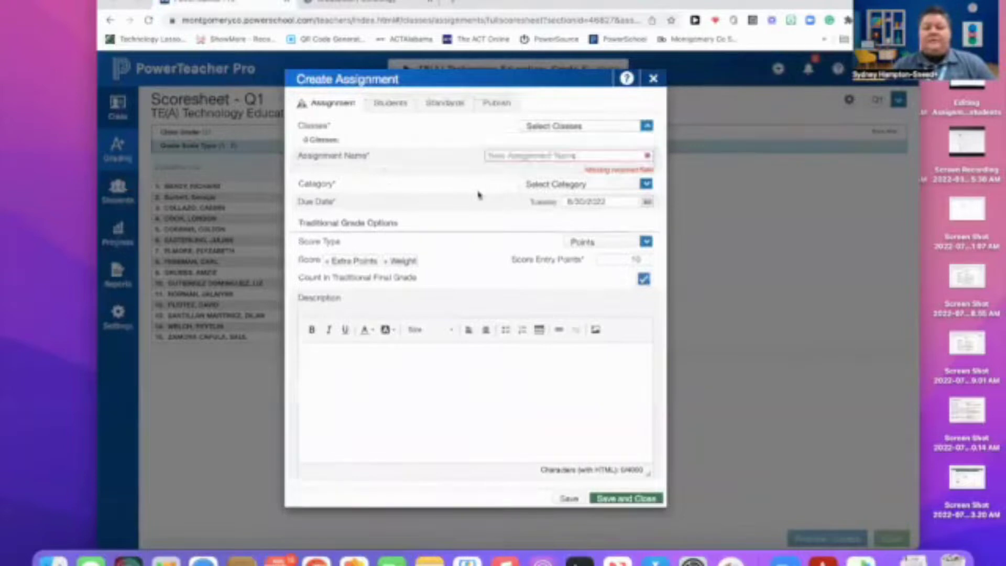
left_click(576, 155)
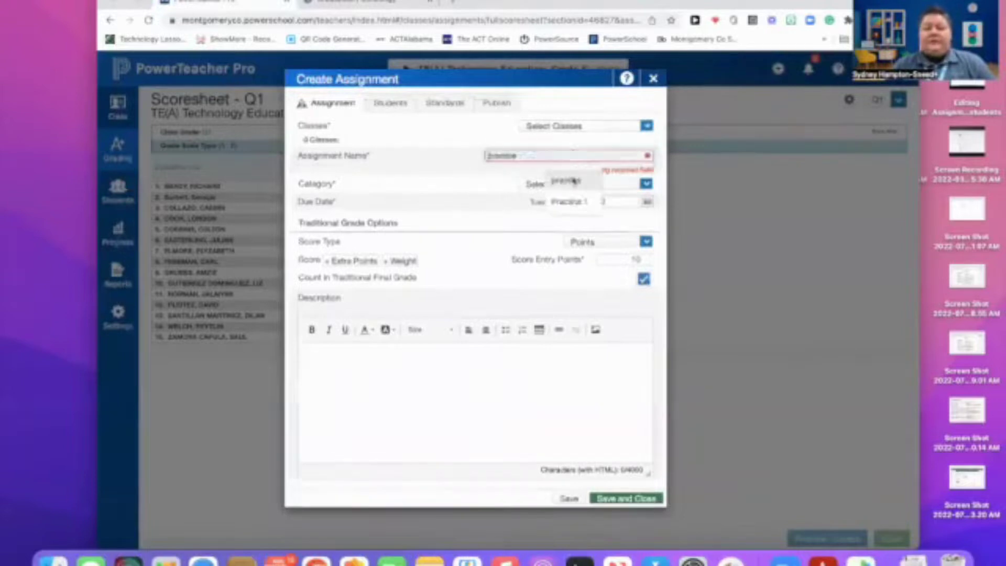
left_click(569, 201)
key("BackSpace")
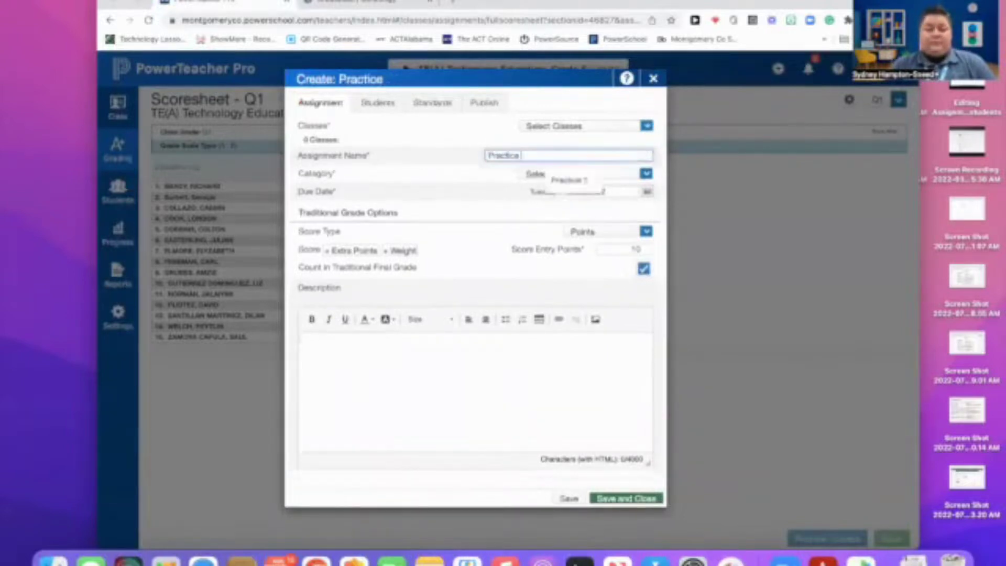
type("3")
Set the Practice 3 assignment's category to Minor and its due date to 8/31/2022.
left_click(647, 178)
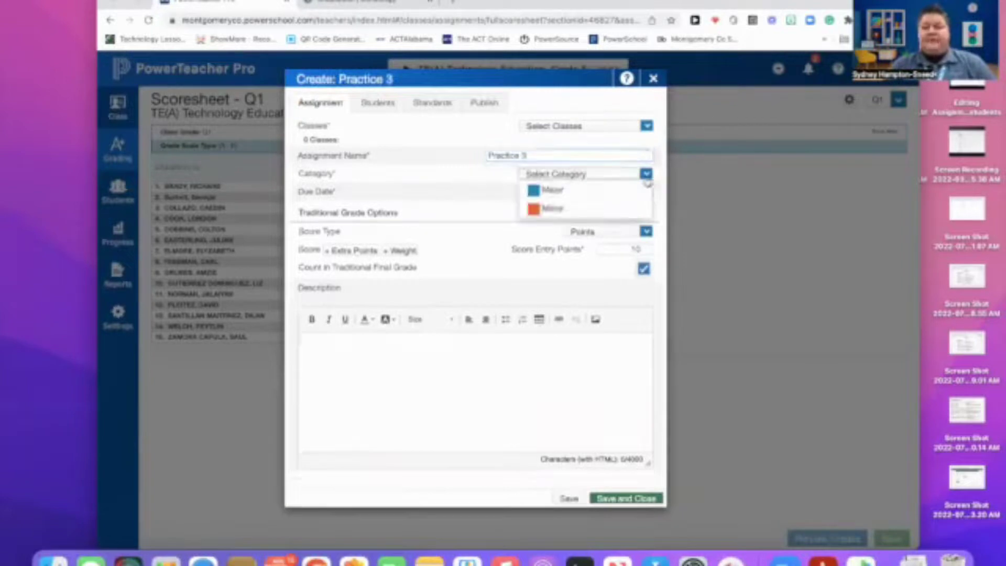
left_click(625, 209)
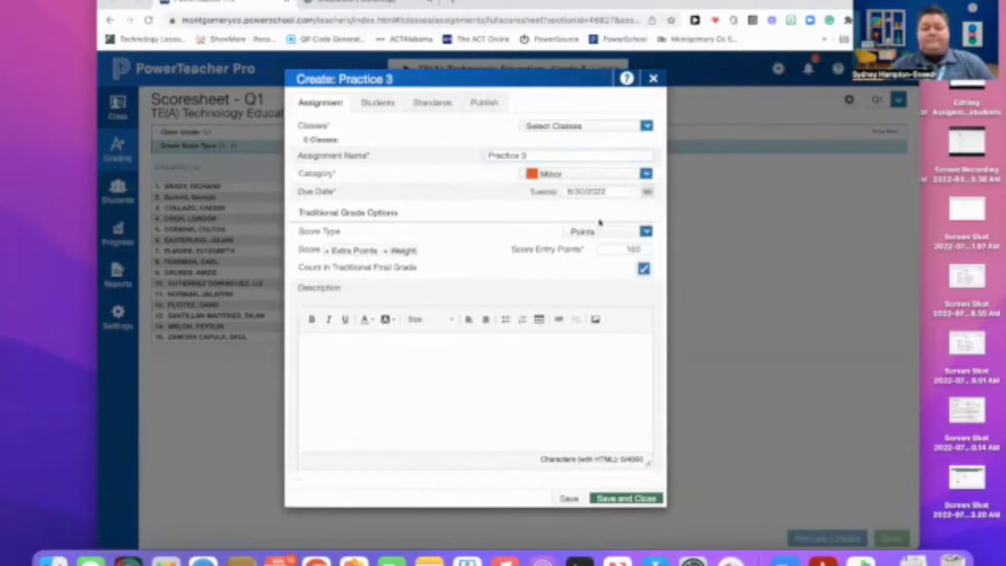
left_click(648, 194)
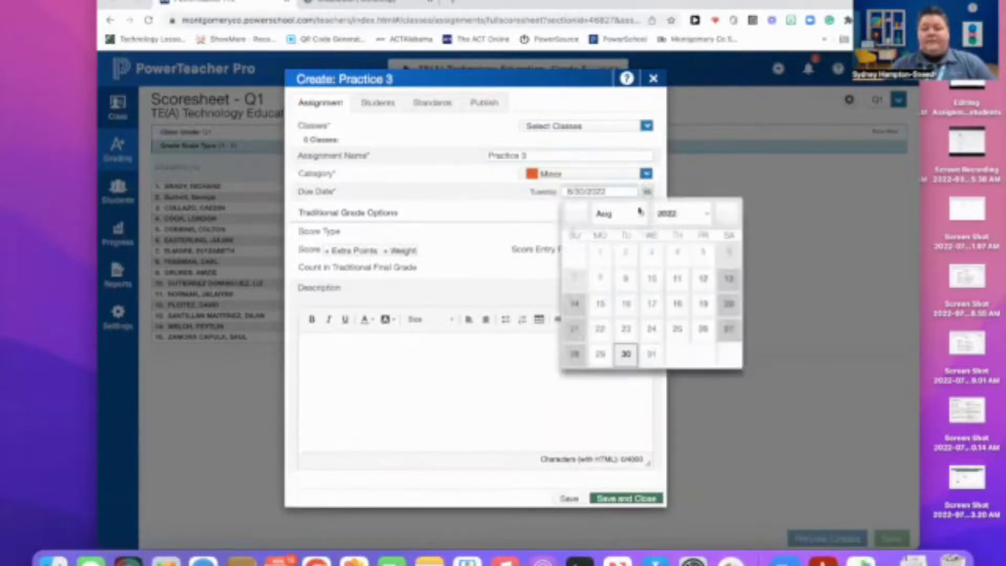
left_click(647, 353)
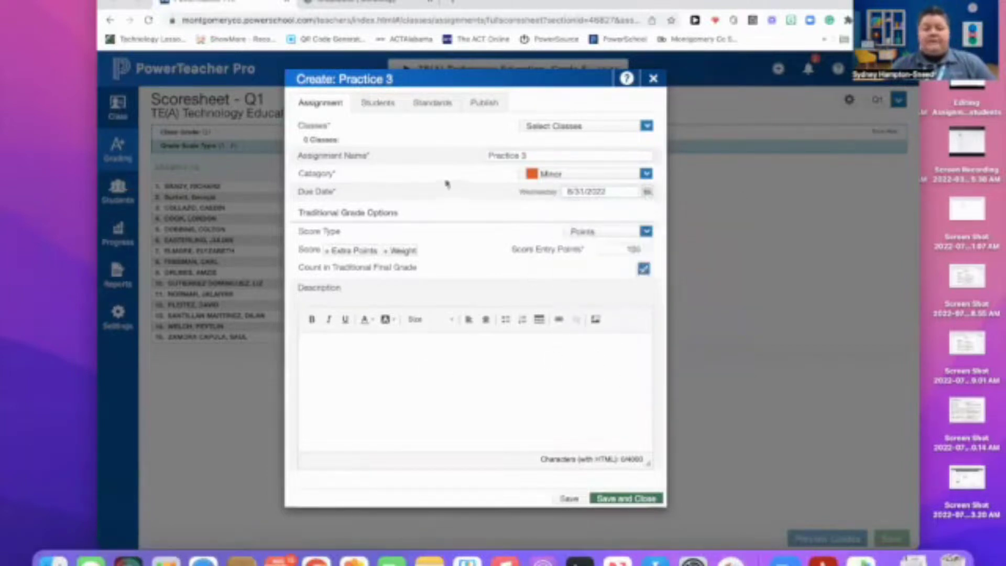
Assign Practice 3 to the TE(A) Technology Education, Grade 5 class, checking the student selection first.
left_click(384, 104)
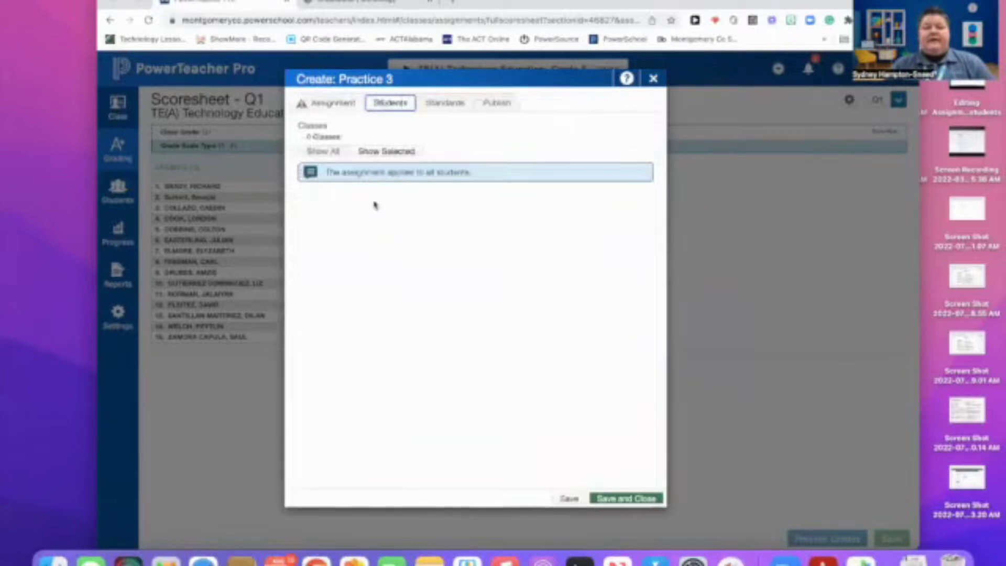
left_click(333, 153)
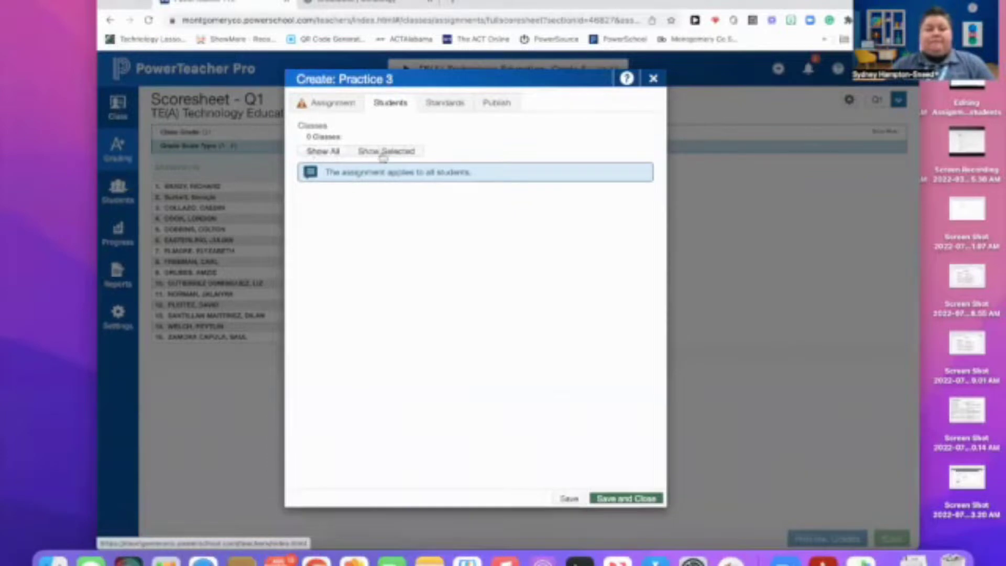
left_click(333, 102)
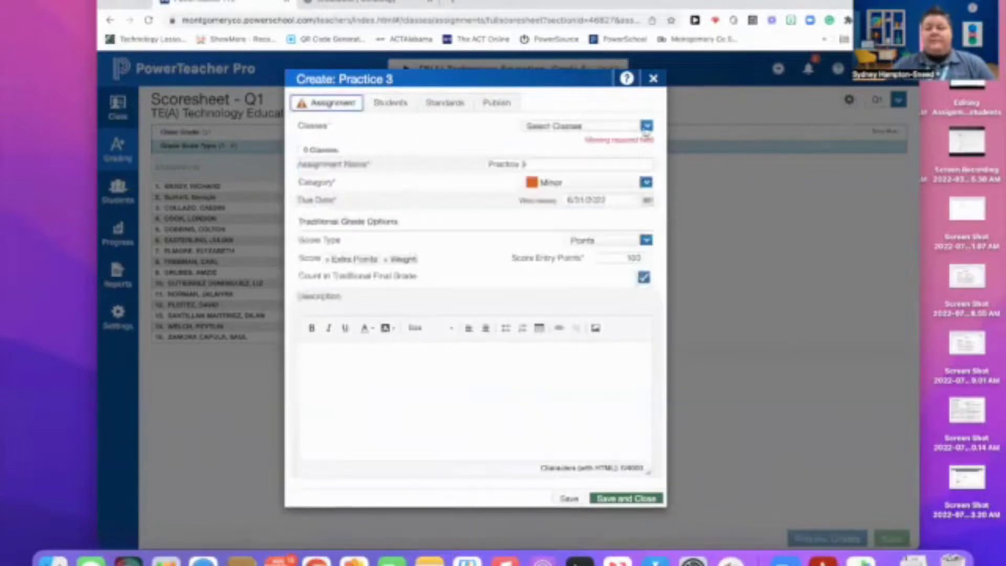
left_click(647, 127)
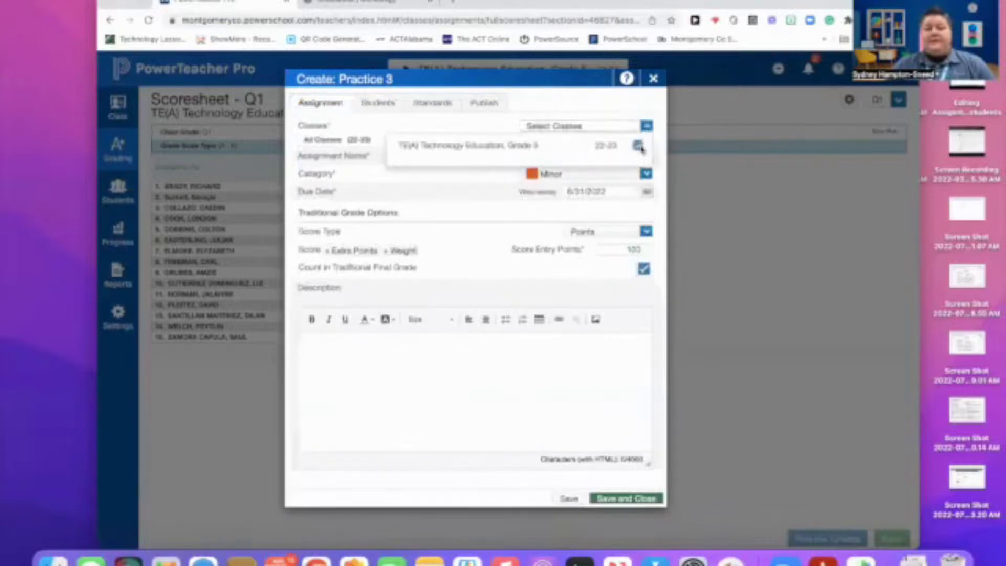
left_click(638, 146)
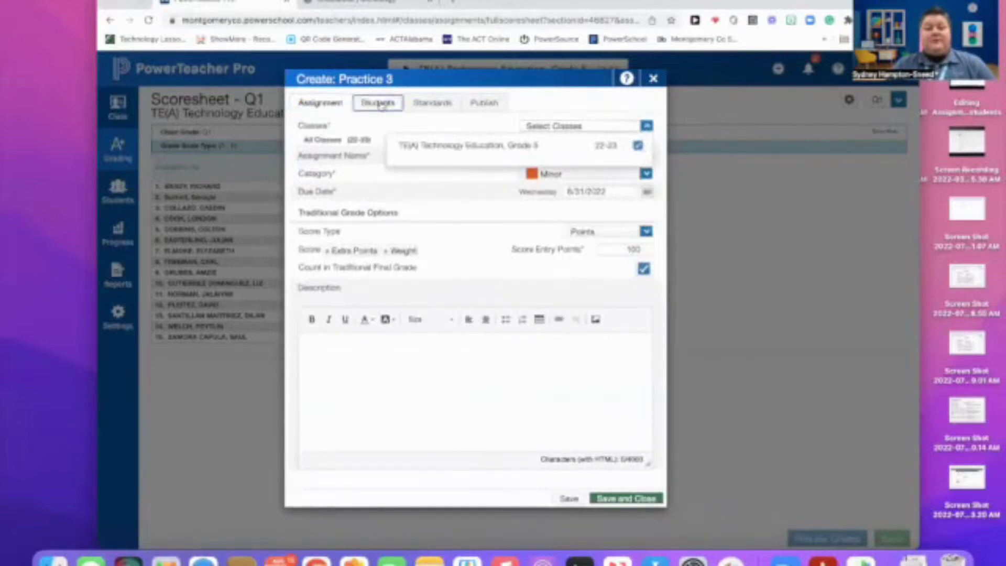
Review Practice 3's students and standards, set its publishing to Never, and save and close the assignment.
left_click(380, 104)
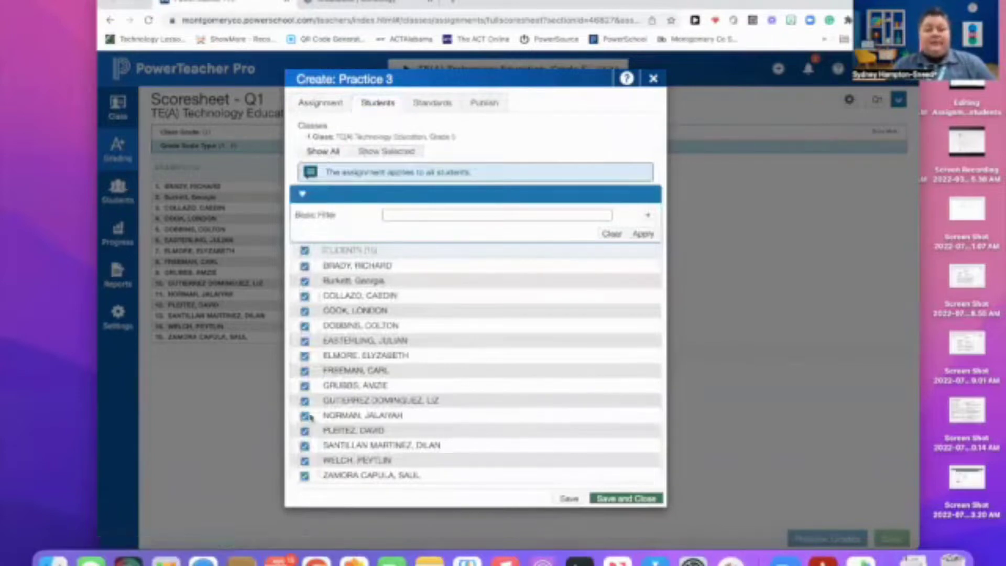
left_click(430, 104)
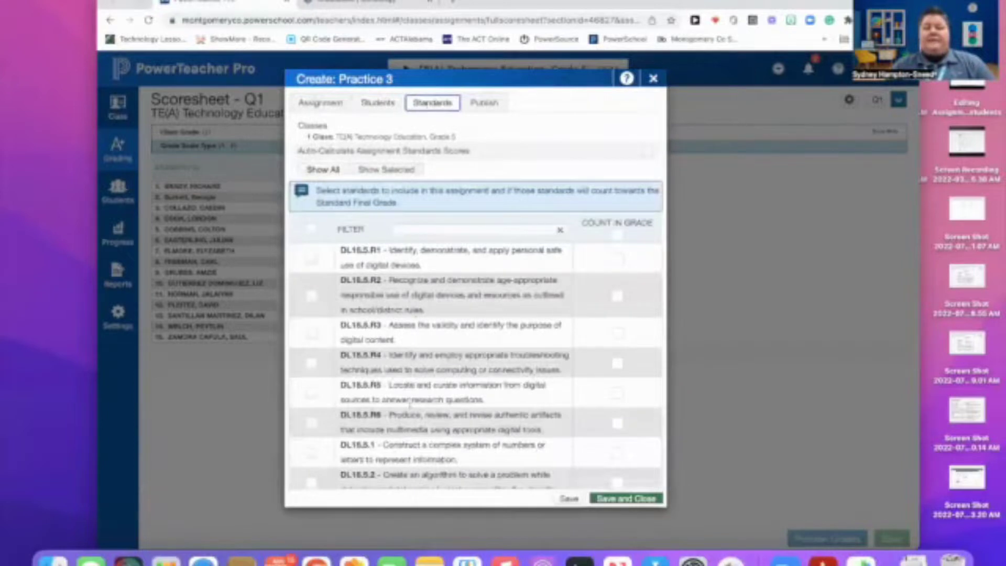
left_click(485, 104)
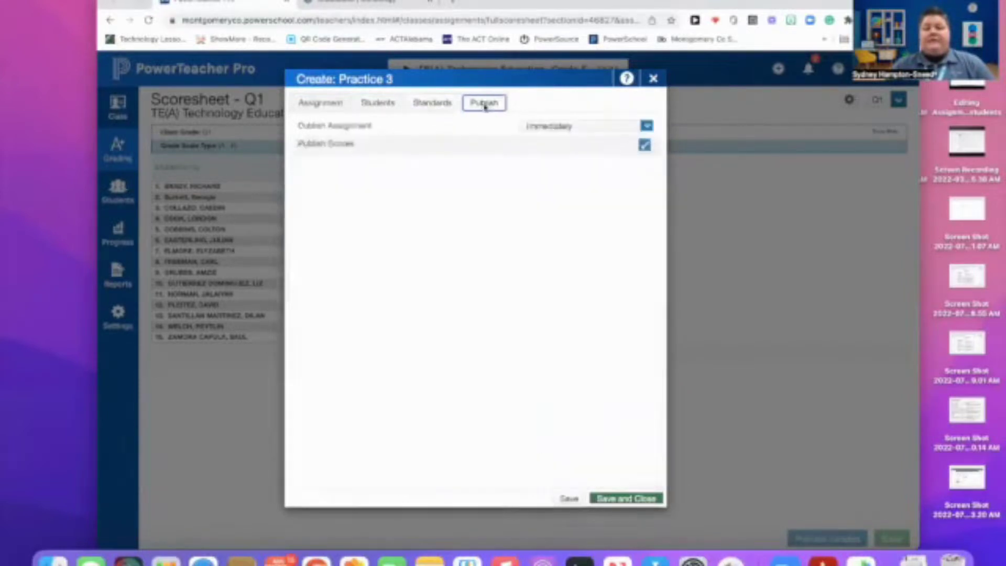
left_click(645, 128)
left_click(593, 214)
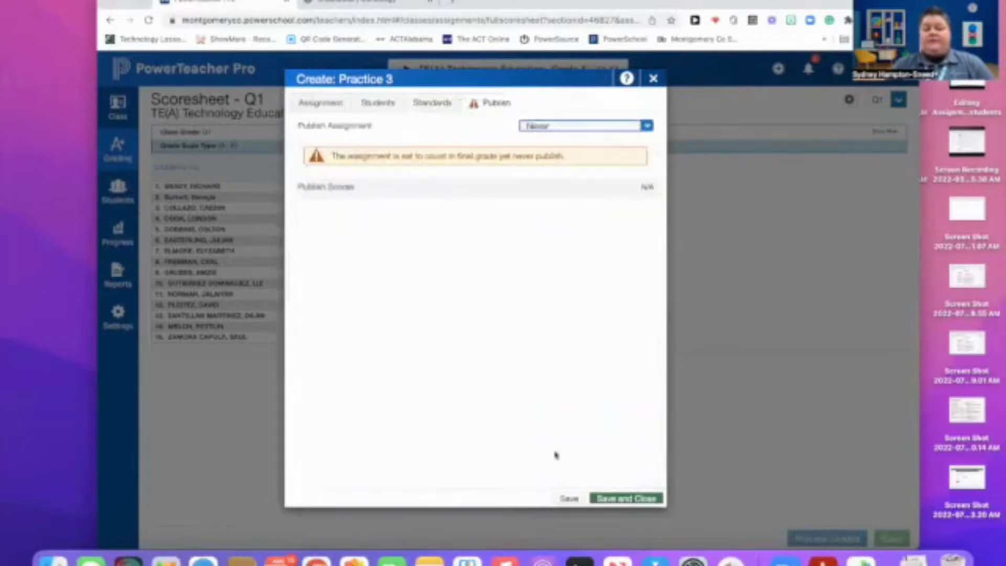
left_click(620, 499)
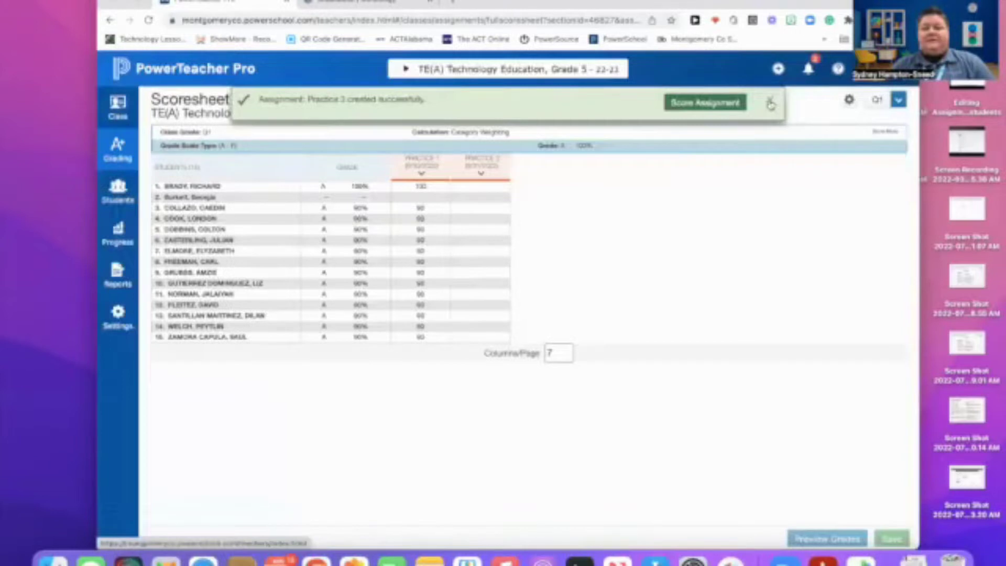
Dismiss the notification and inspect the Practice 3 score entry for the first two students in the scoresheet.
left_click(770, 103)
left_click(485, 197)
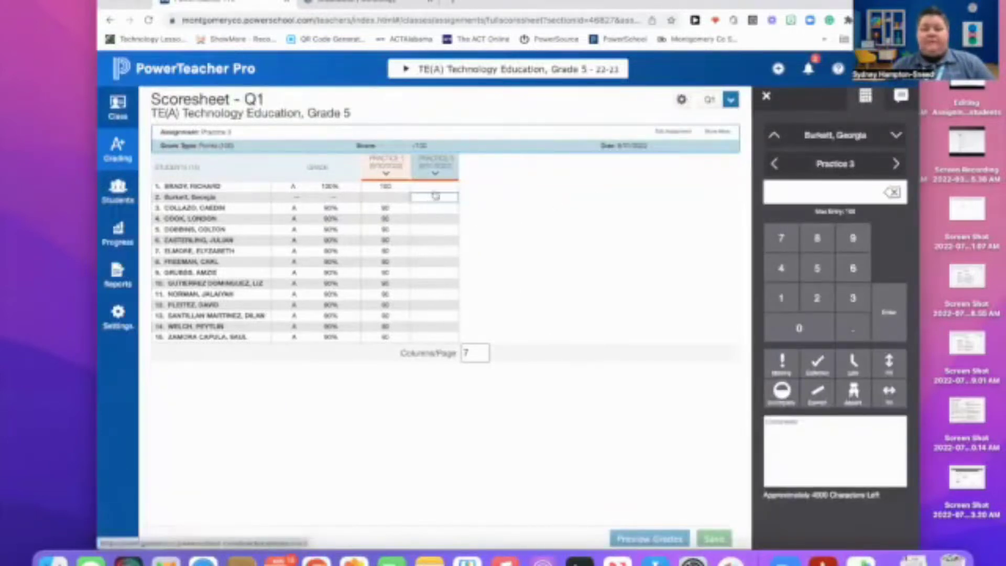
left_click(434, 187)
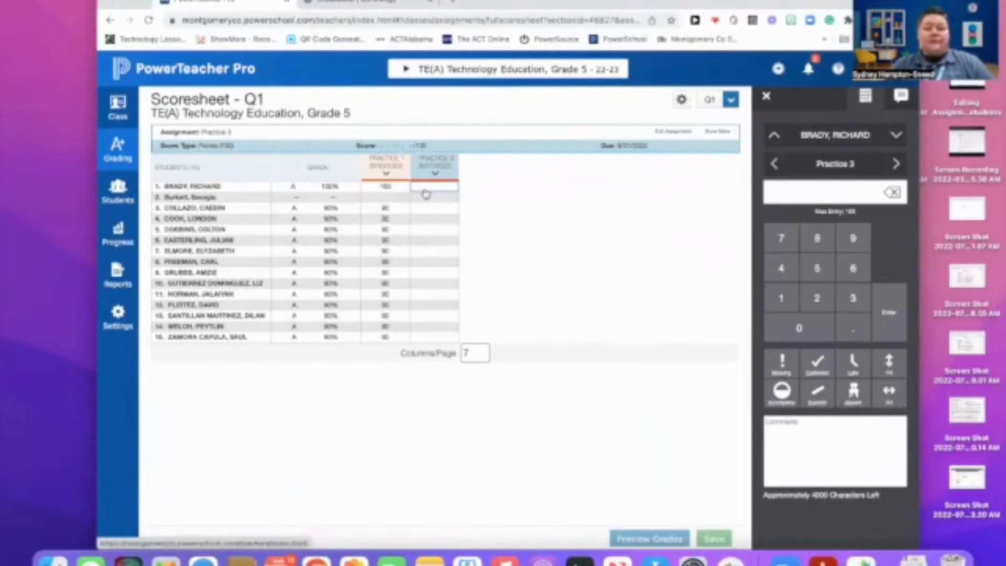
Switch to Schoology's Grade Setup, enable weighted categories with Major at 65 and Minor at 35, and save the changes.
left_click(359, 3)
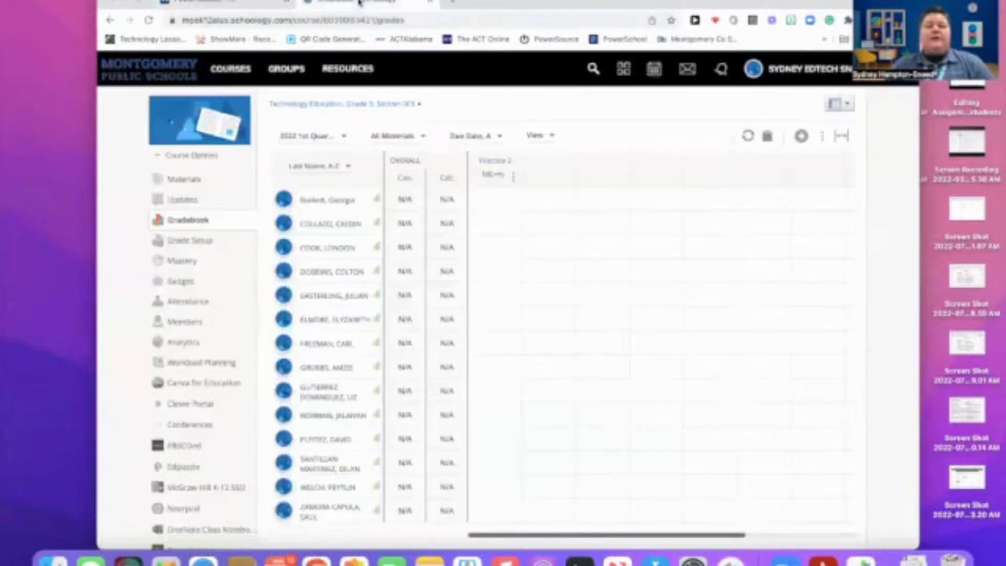
left_click(227, 237)
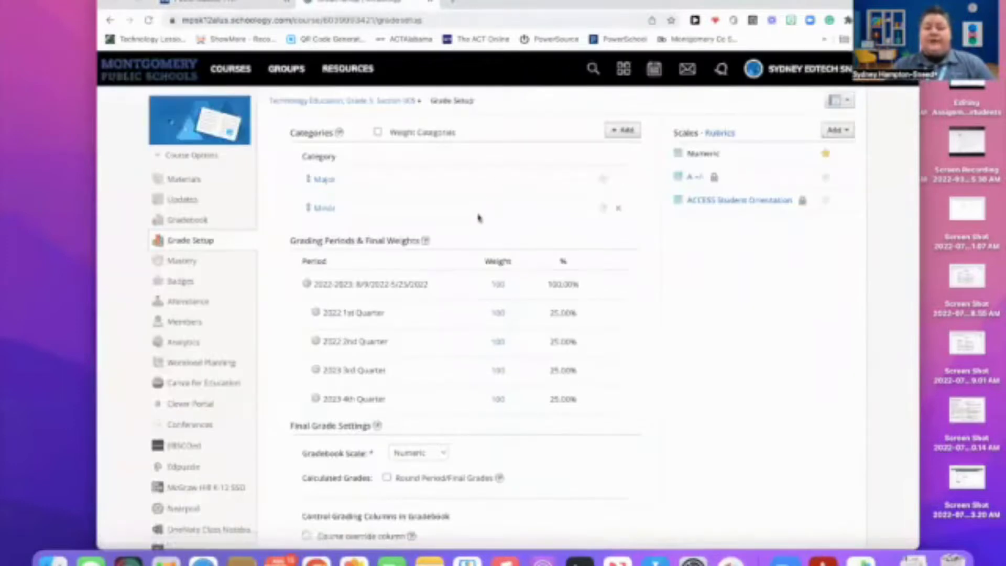
left_click(376, 133)
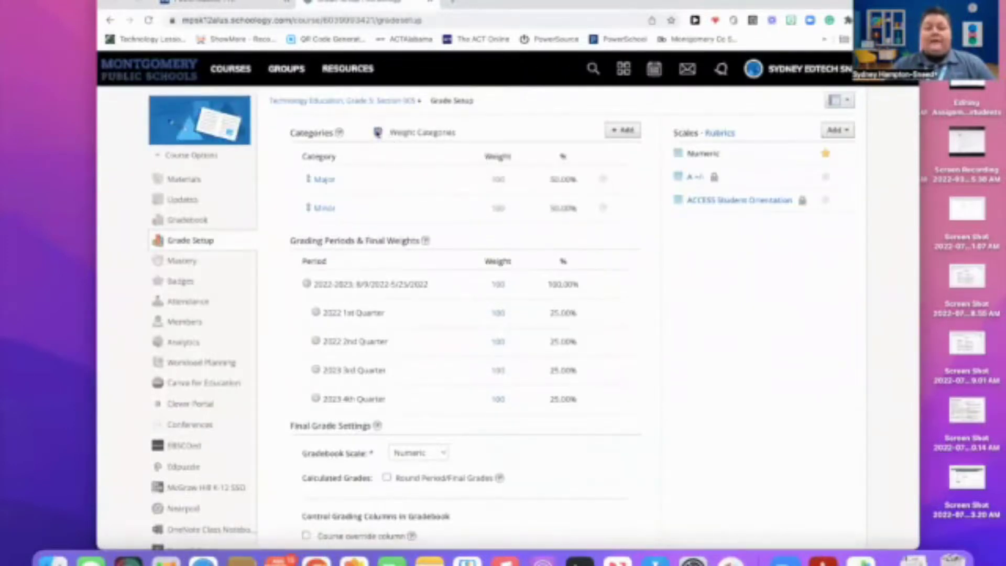
left_click(506, 179)
key("BackSpace")
key("BackSpace")
key("BackSpace")
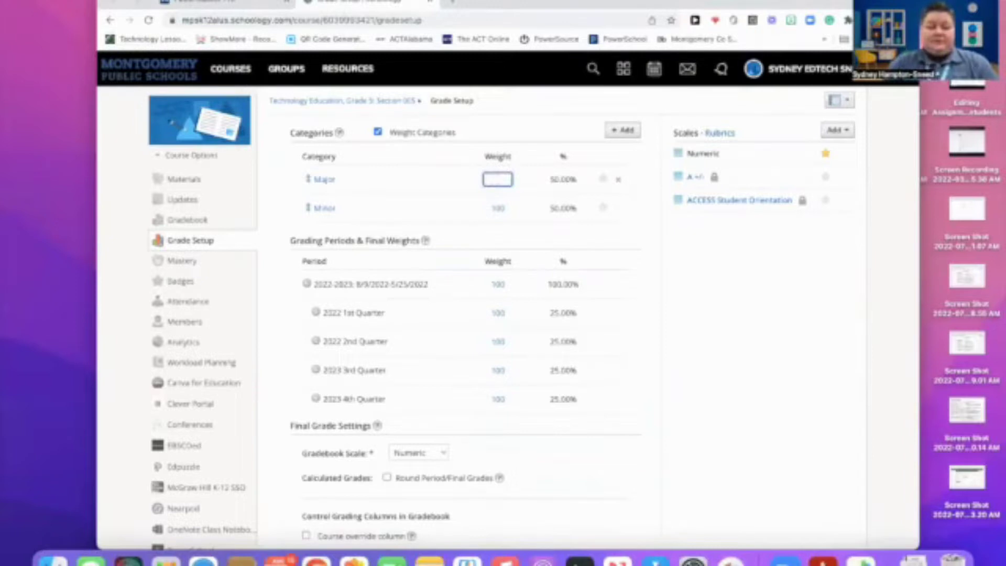
left_click(504, 208)
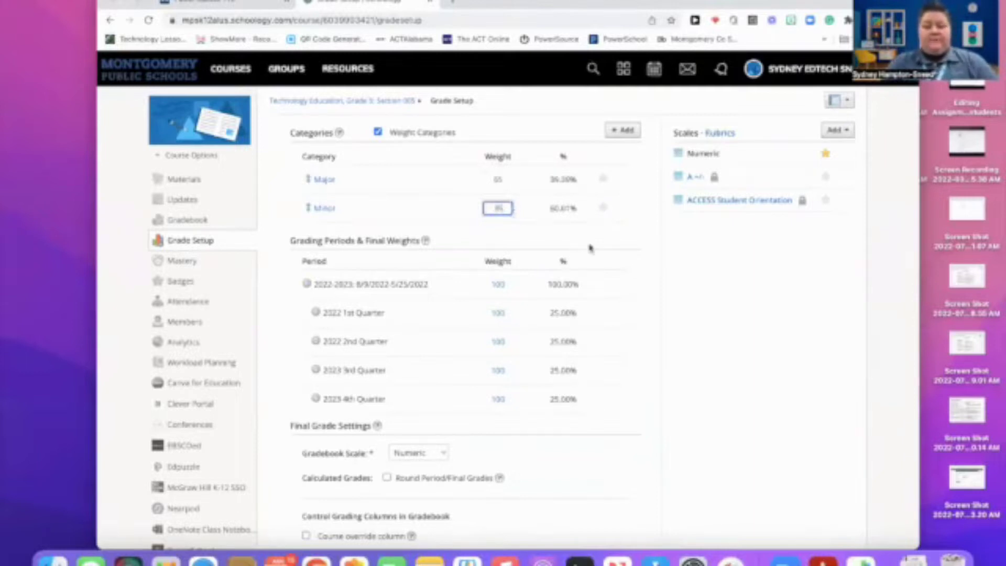
left_click(611, 243)
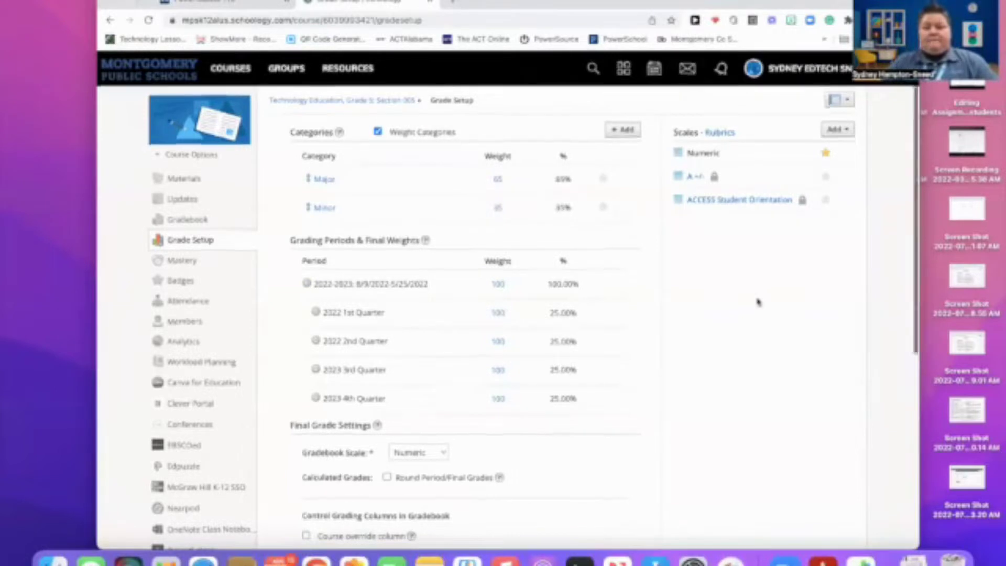
scroll(757, 300, "down", 6)
left_click(477, 406)
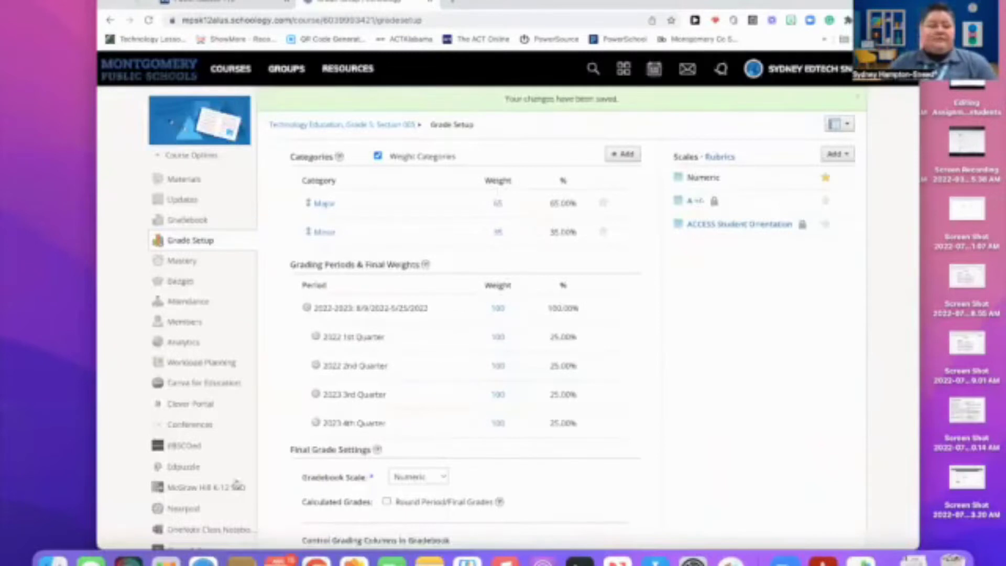
Open the course's PowerSchool app and review its category mapping configuration and the list of assignments for grade sync.
scroll(207, 484, "down", 3)
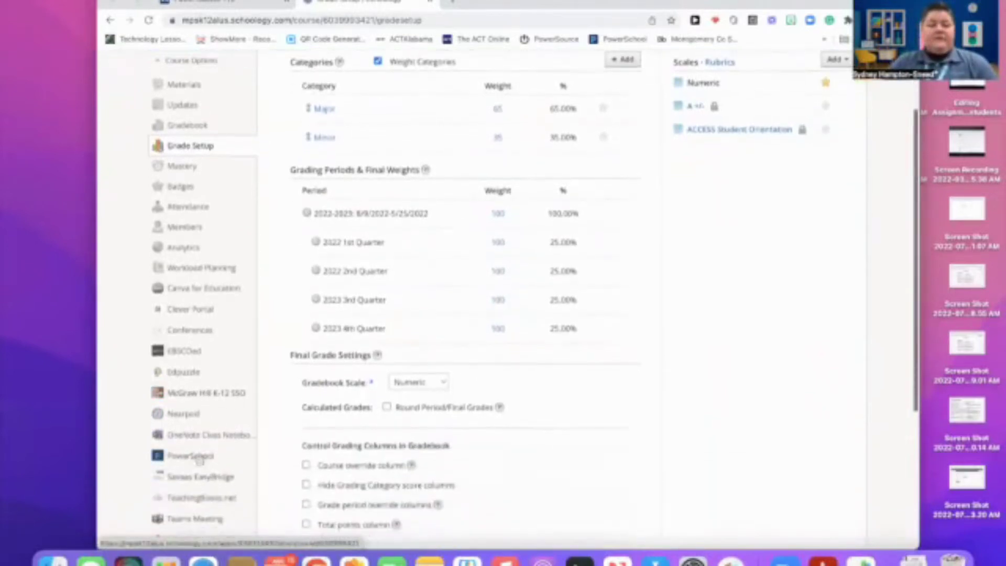
left_click(197, 457)
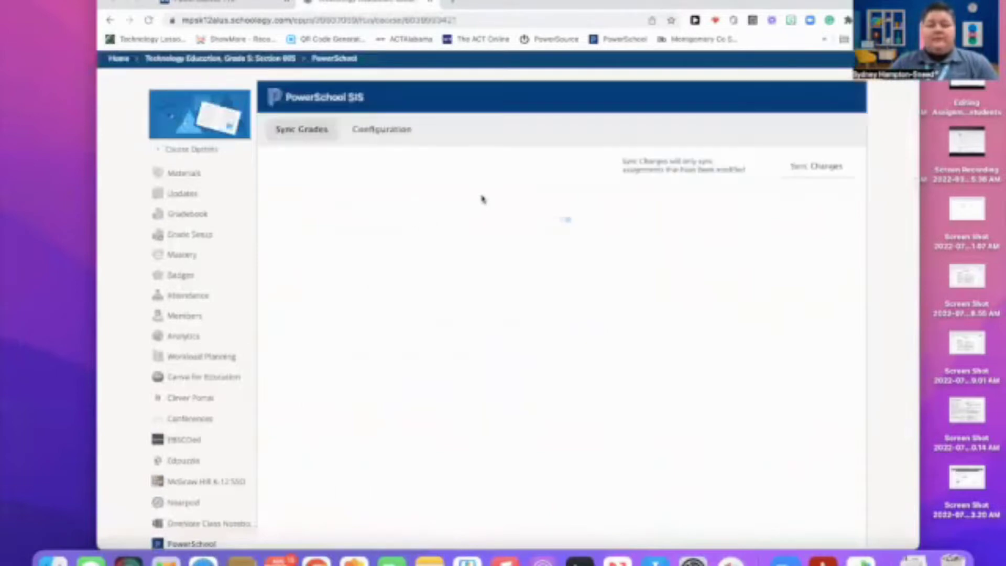
left_click(393, 134)
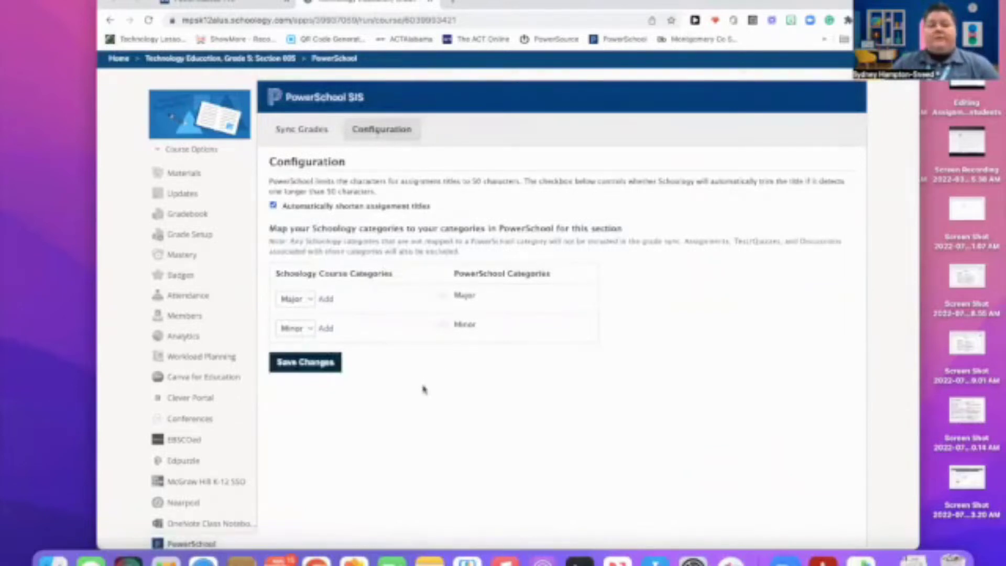
left_click(295, 131)
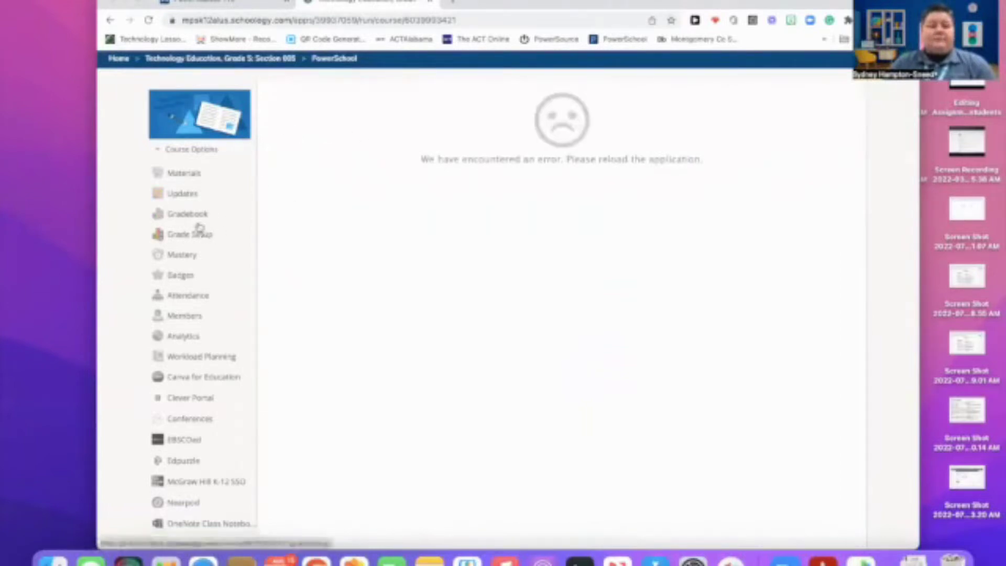
scroll(212, 464, "down", 3)
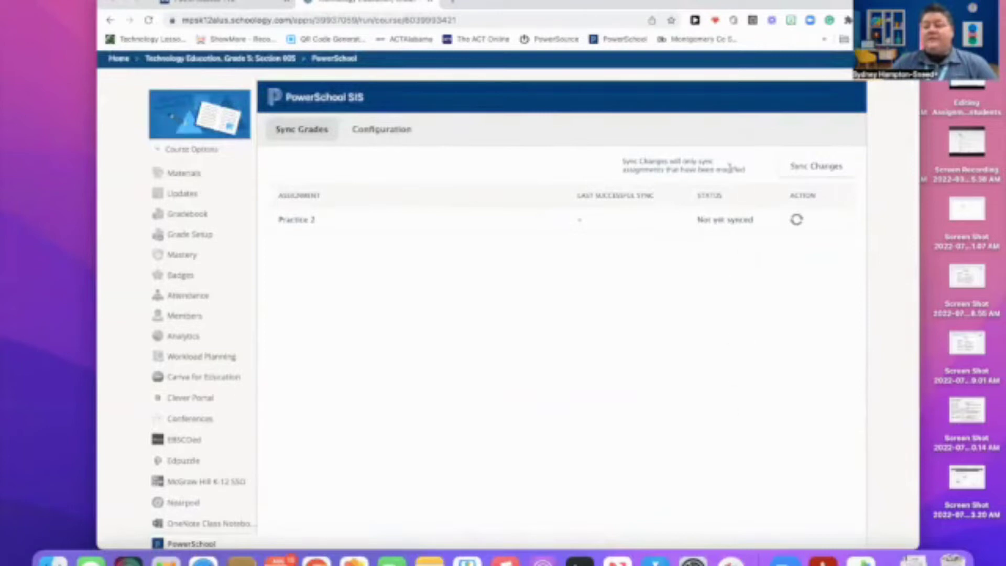
Sync the Practice 2 assignment to PowerSchool, and reload the PowerTeacher Pro Q1 scoresheet to check for it.
left_click(818, 167)
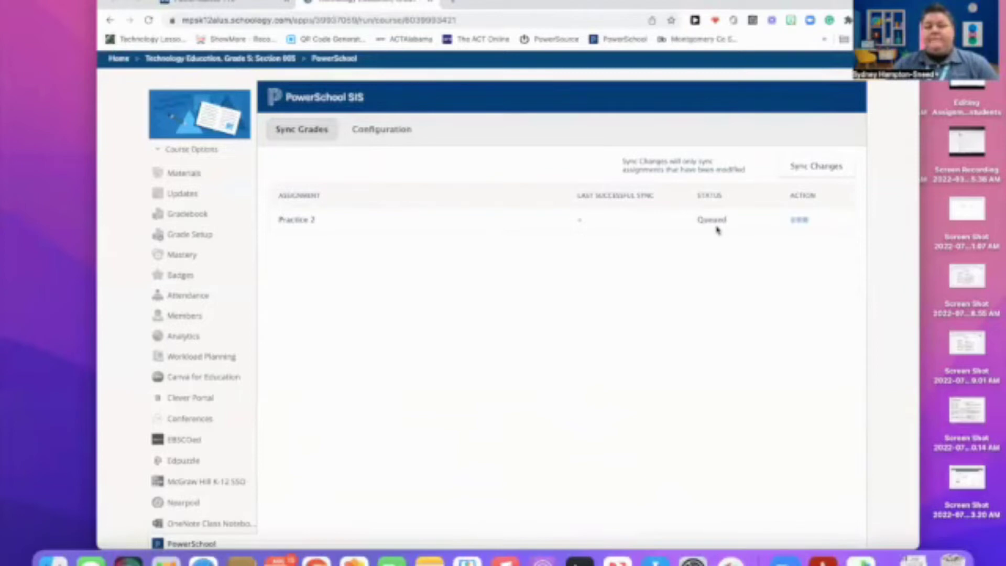
left_click(237, 3)
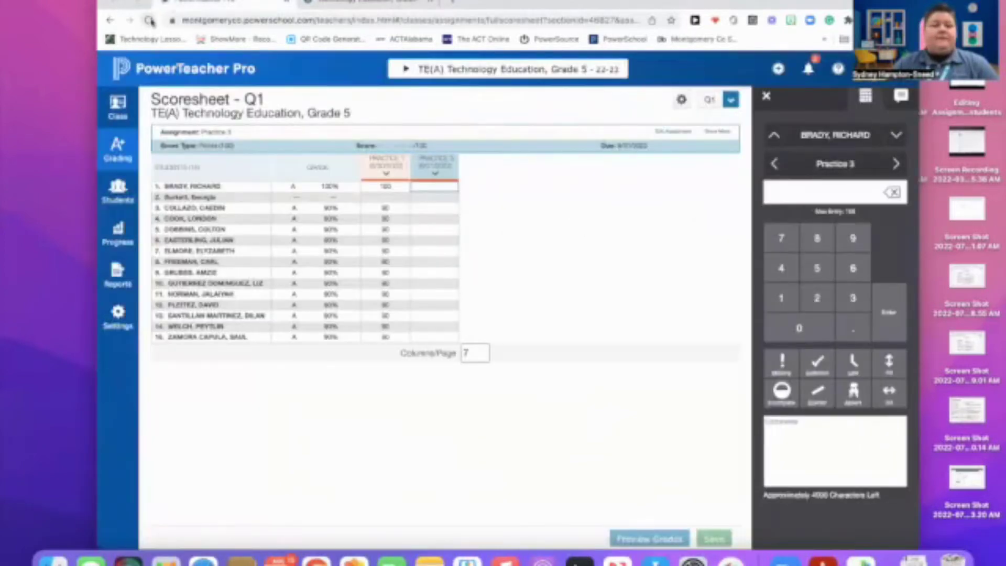
left_click(150, 21)
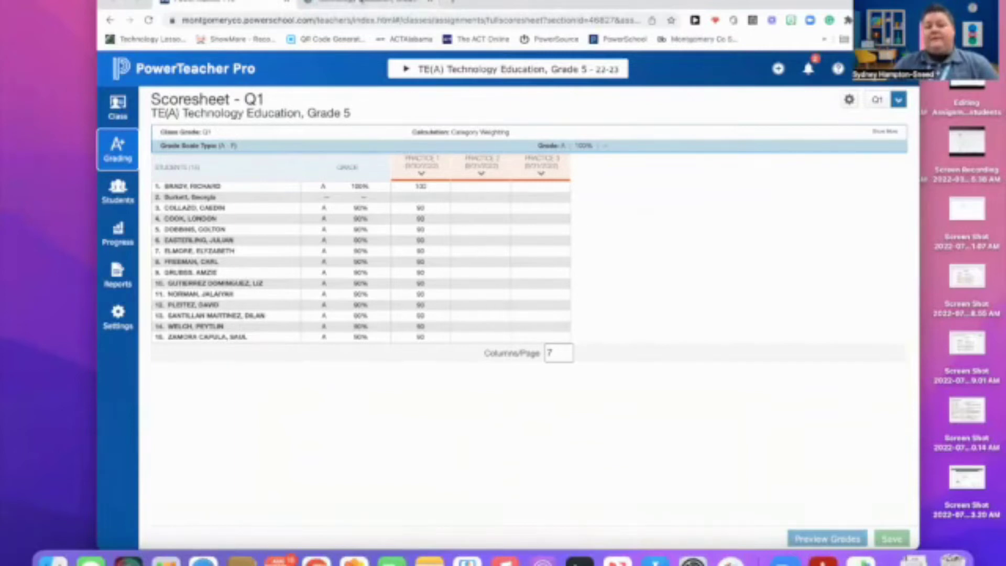
In the Schoology gradebook, enter Practice 2 scores of 100 for the first student, 0 for the fourth and 50 for the fifth.
left_click(358, 2)
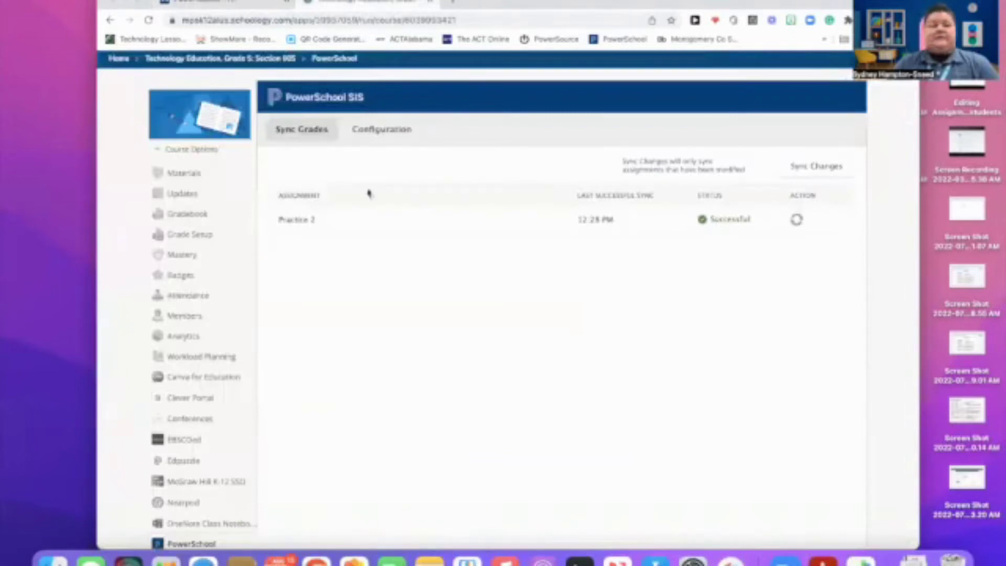
left_click(200, 221)
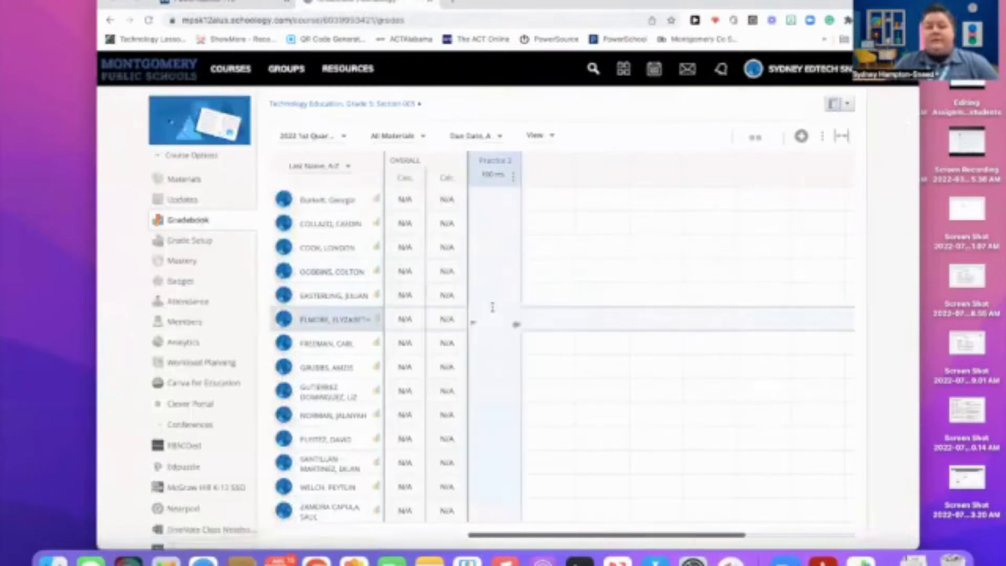
left_click(494, 199)
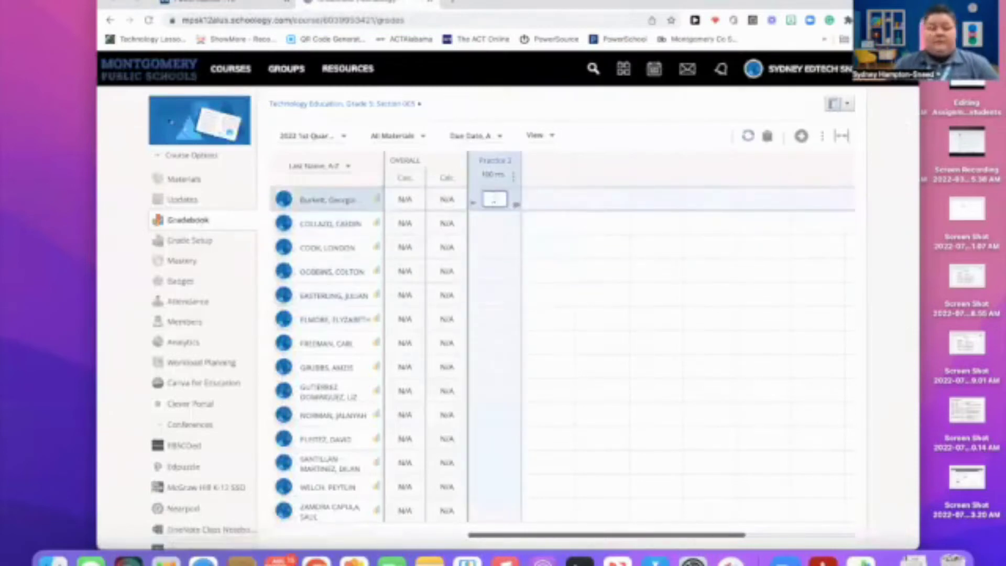
type("100")
key("Return")
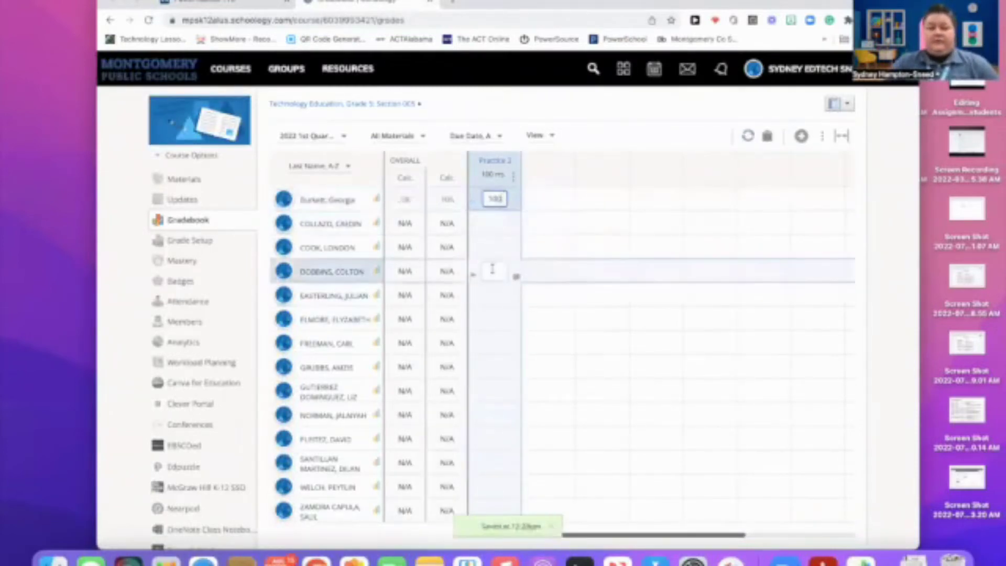
left_click(492, 269)
type("0")
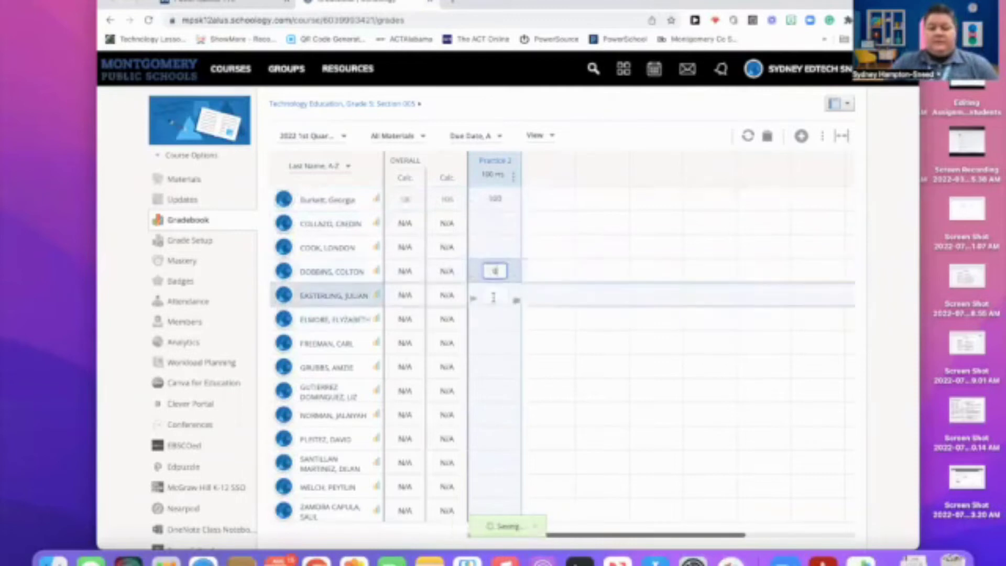
left_click(494, 297)
type("50")
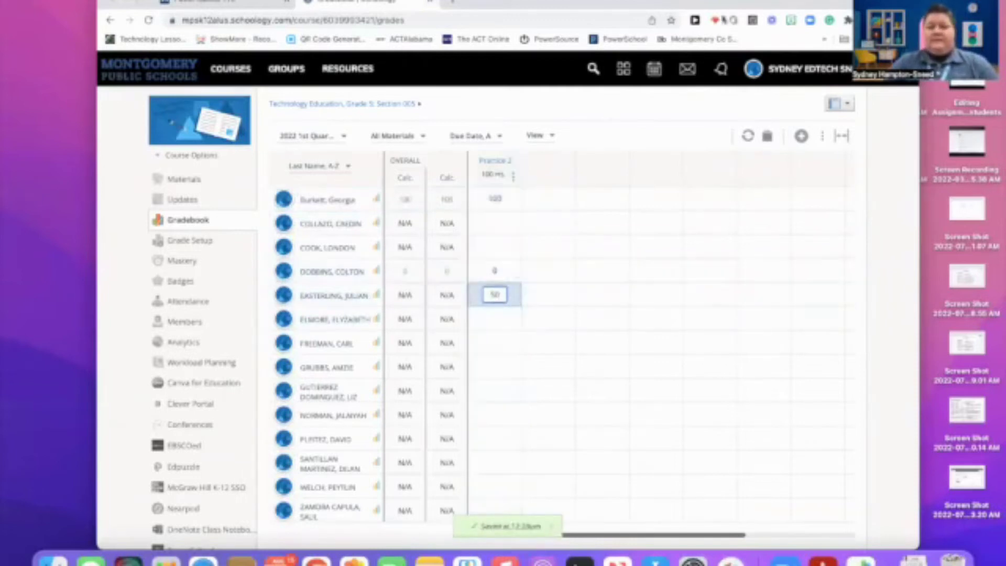
Sync the new Practice 2 scores from the gradebook to PowerSchool, and refresh the scoresheet in PowerTeacher Pro.
left_click(747, 137)
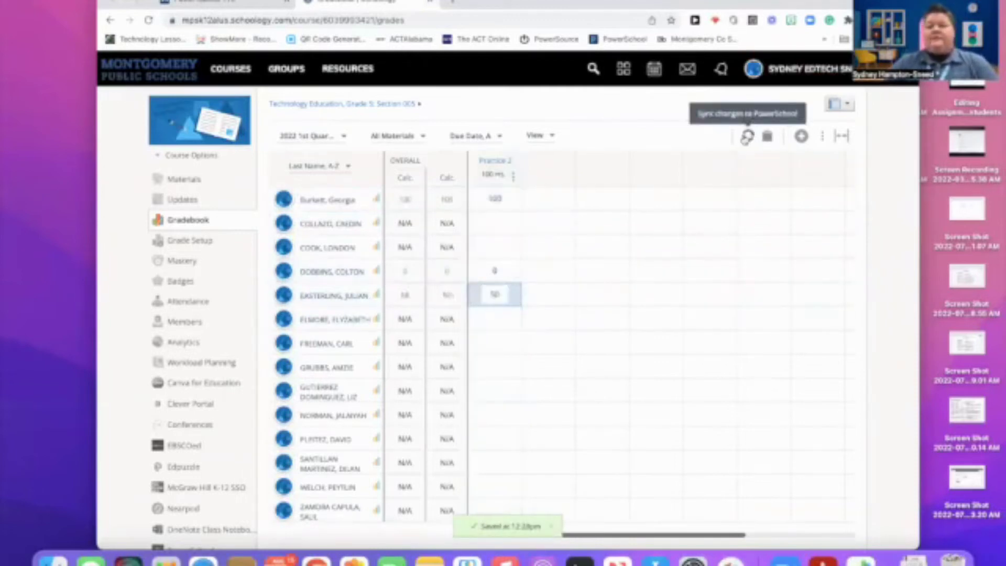
left_click(242, 4)
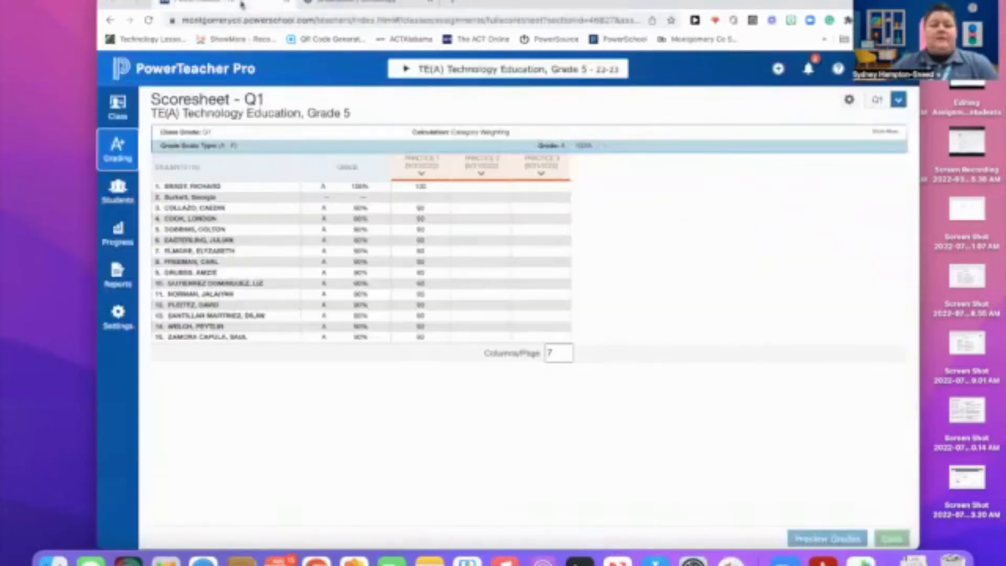
left_click(149, 19)
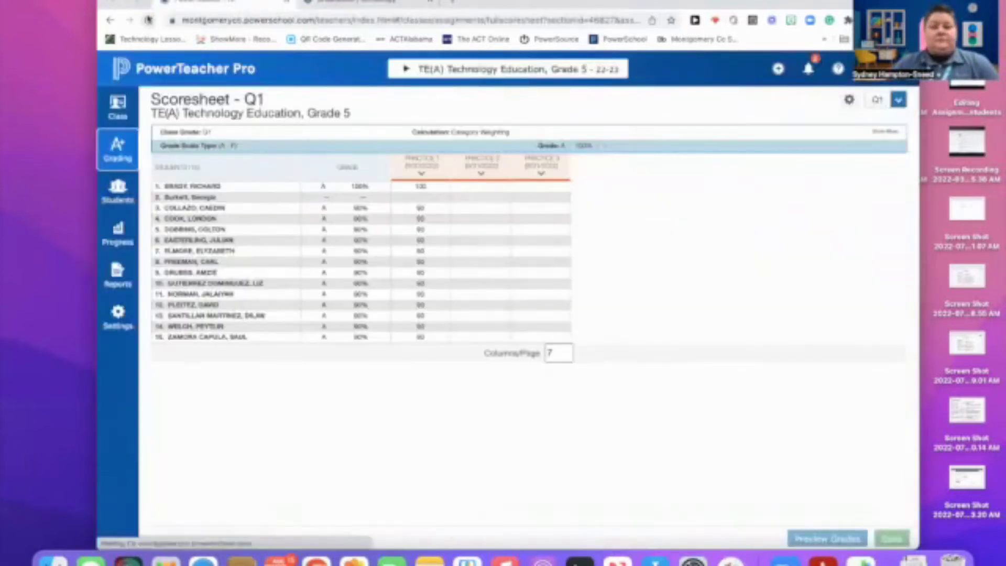